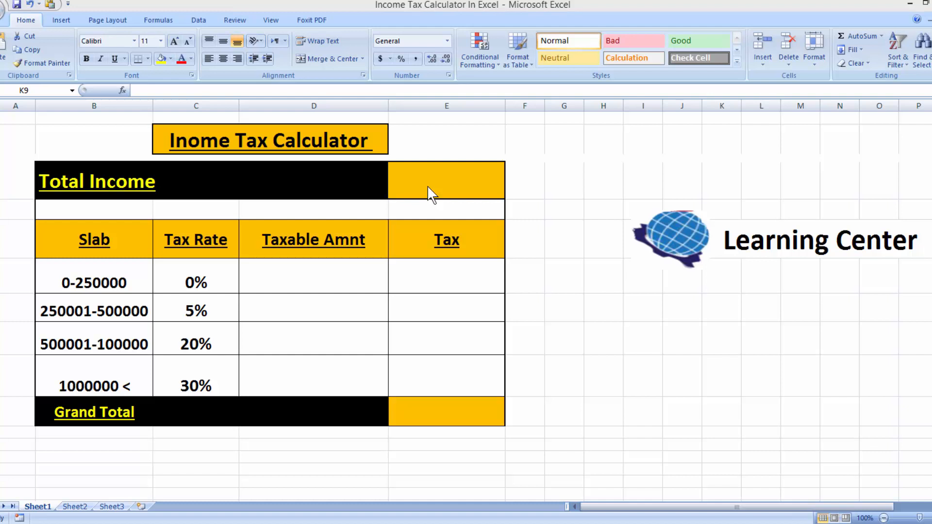
Enter 400000 as the Total Income in cell E4
click(428, 186)
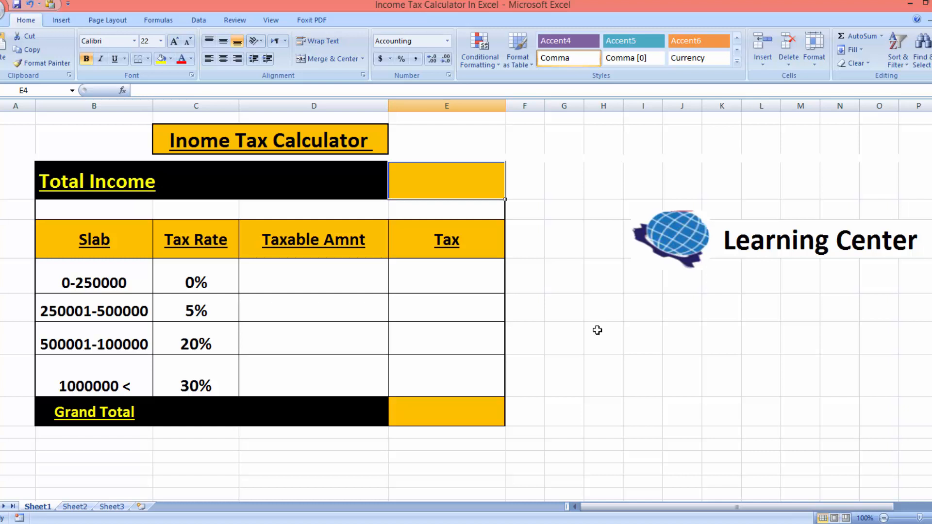
text(400000)
Enter the formula =IF(E4>250000,250000,E4) as the Taxable Amnt of the 0-250000 slab in cell D7
click(353, 282)
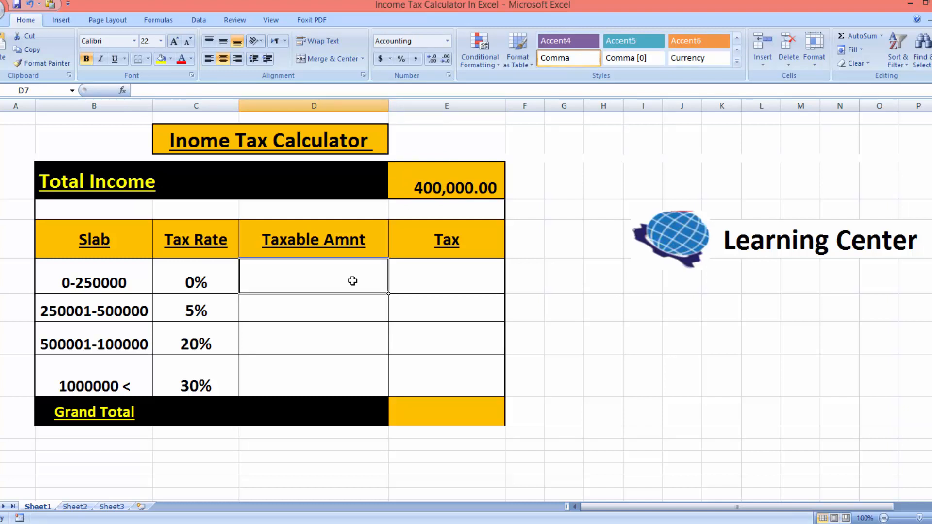
text(=)
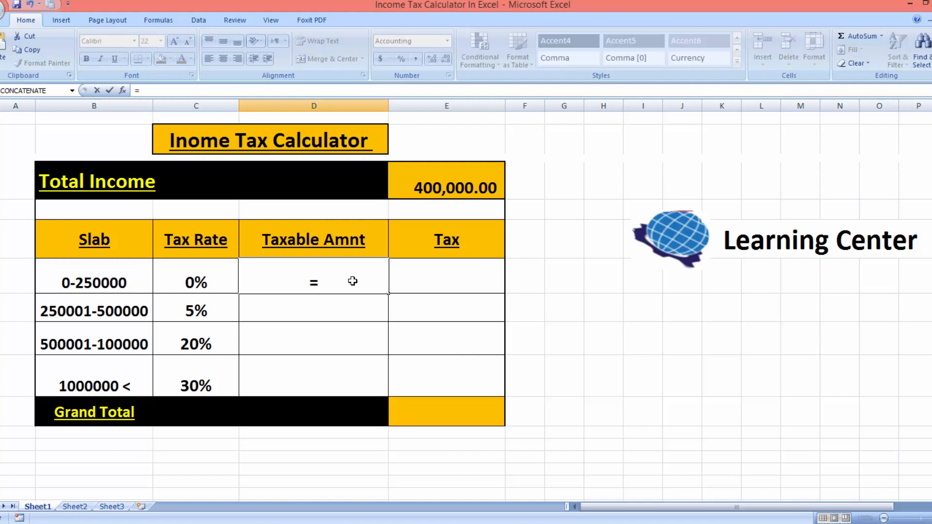
text(if()
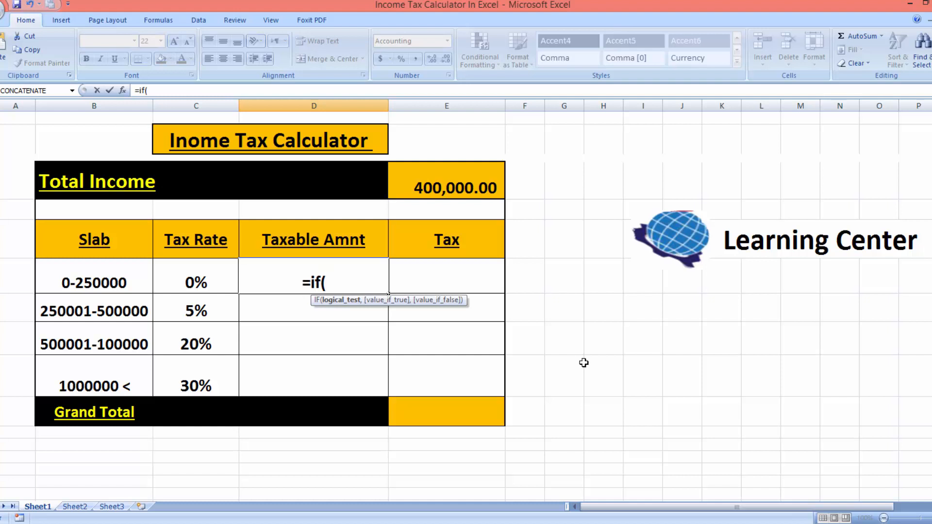
click(485, 185)
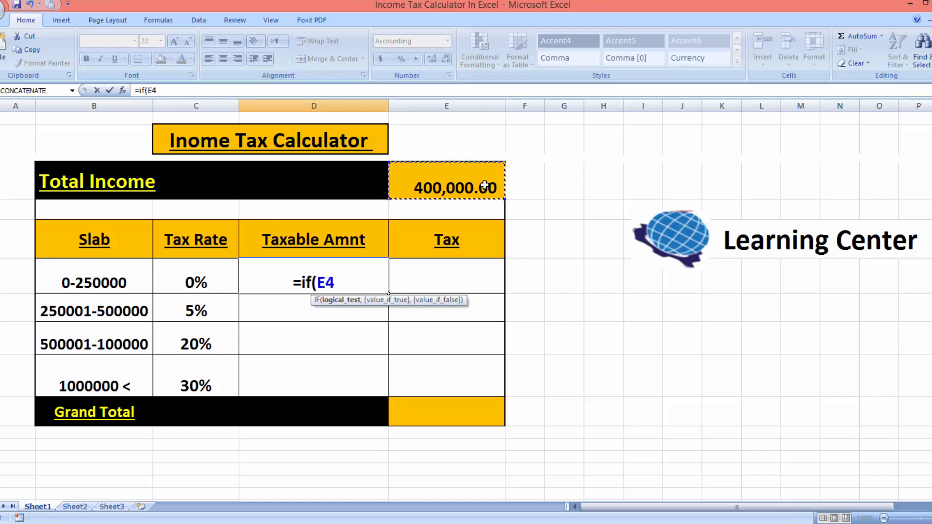
text(>)
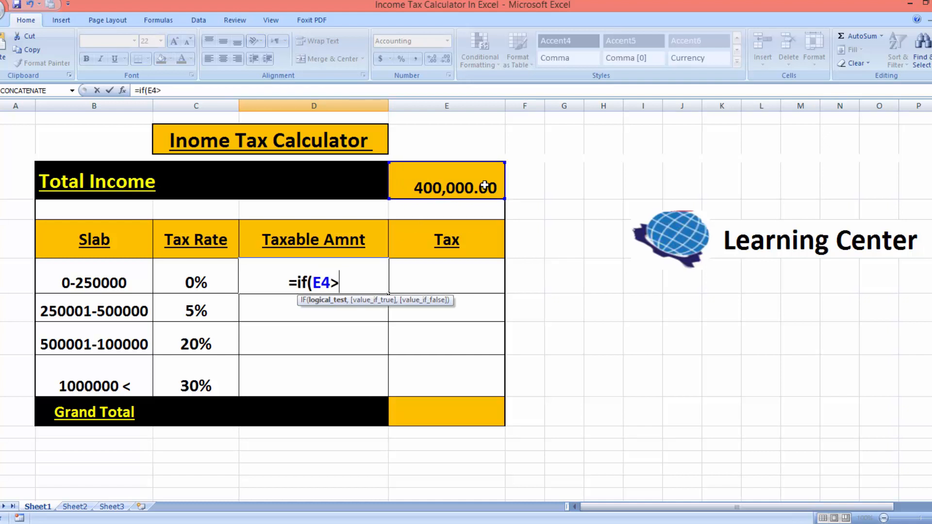
text(25)
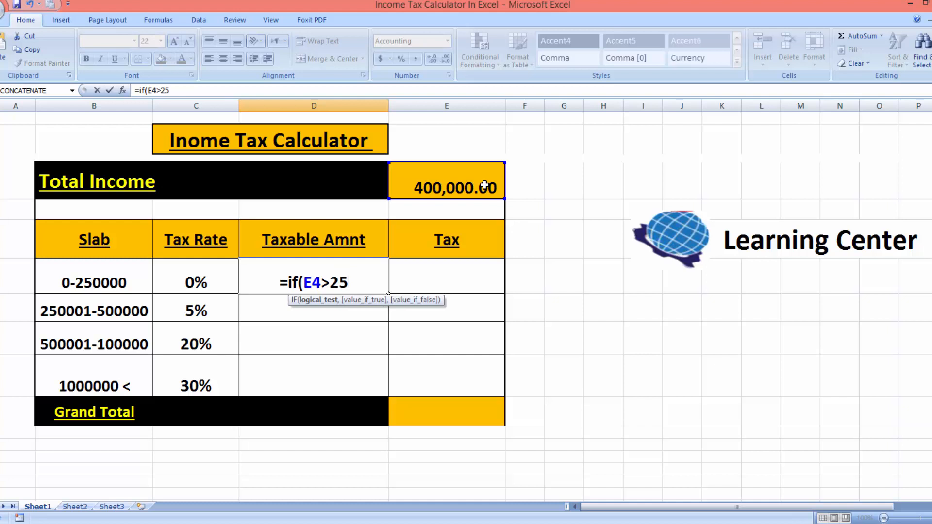
text(0000)
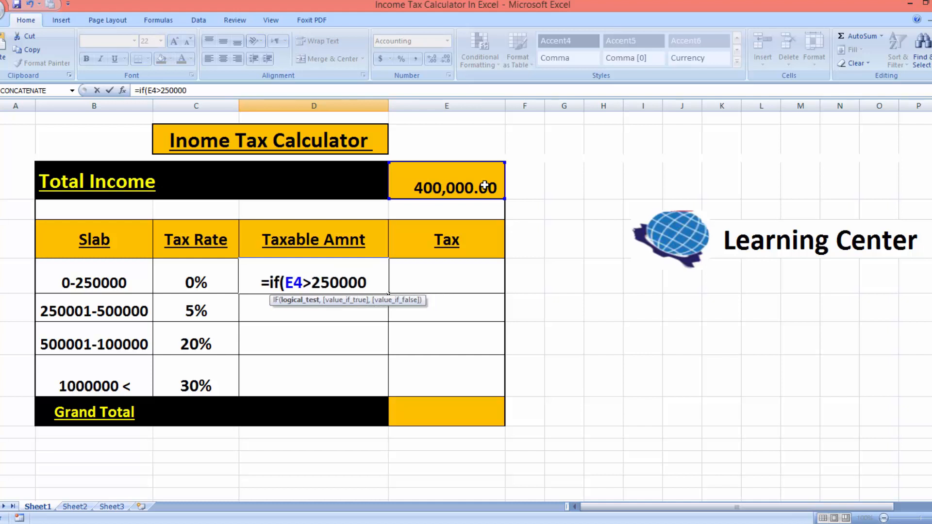
text(,)
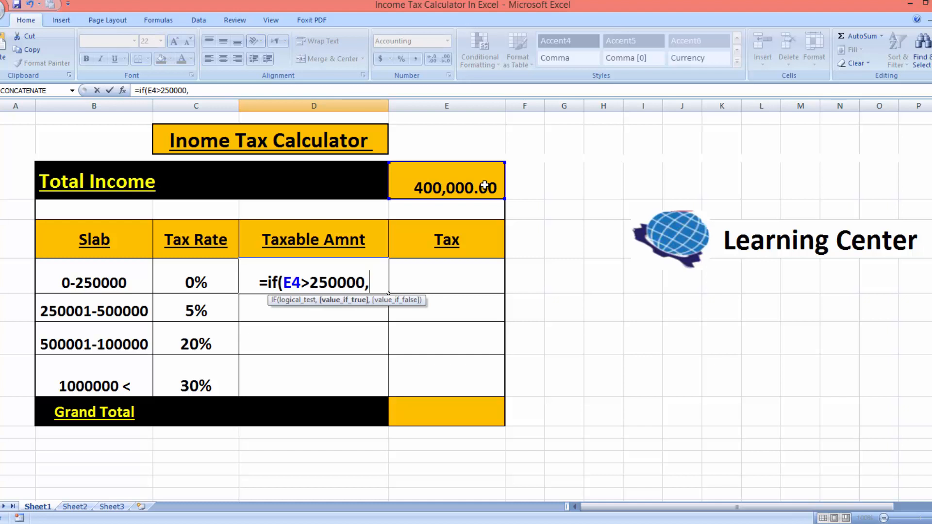
click(417, 189)
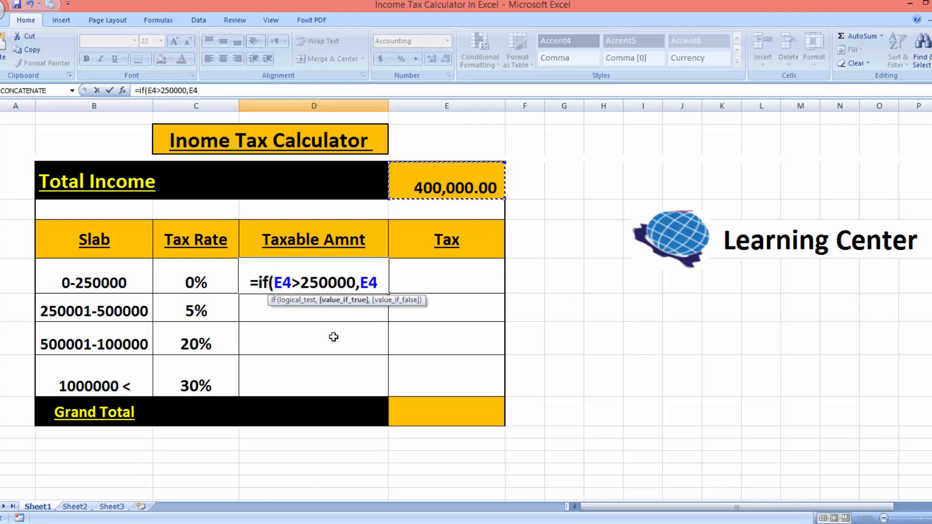
key(BackSpace)
key(BackSpace)
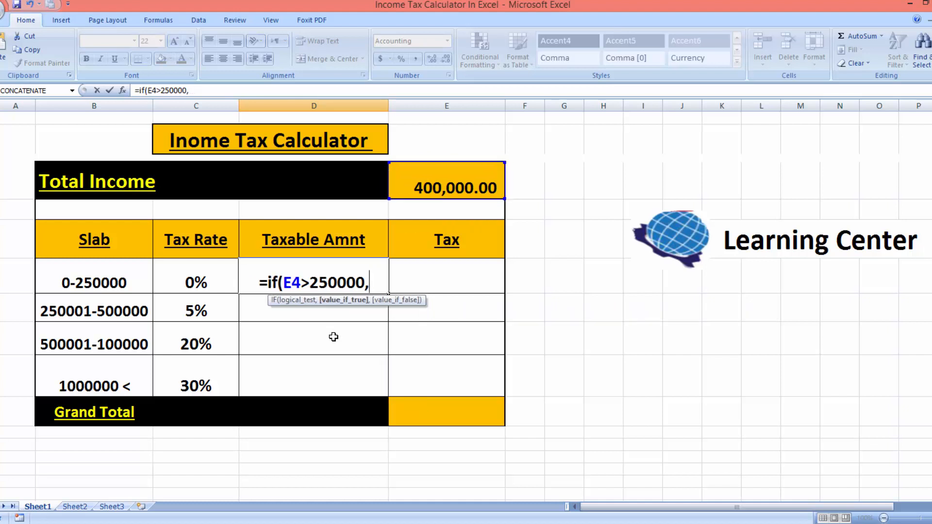
text(250000)
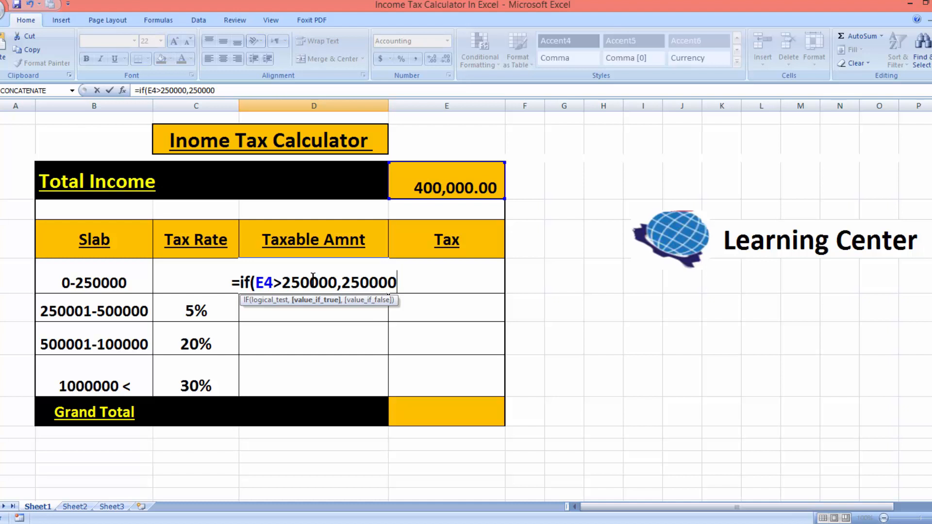
text(,)
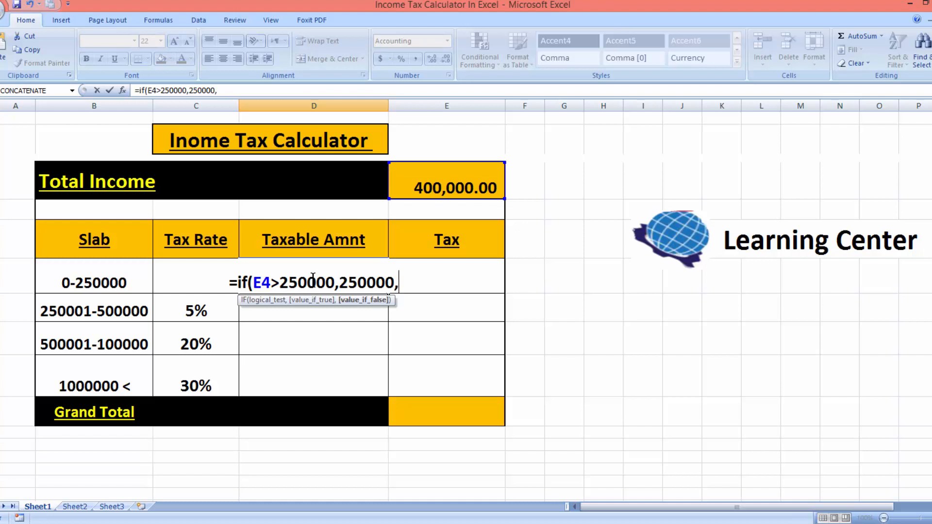
click(429, 187)
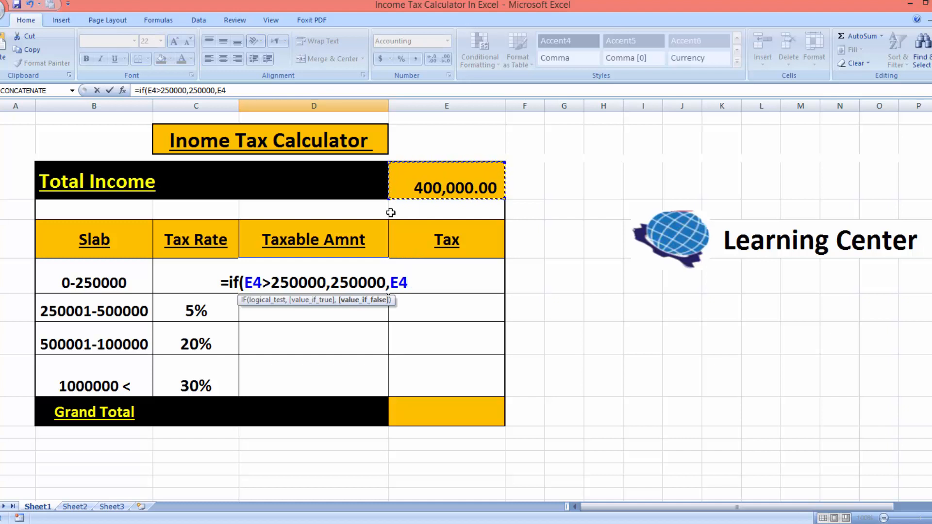
text())
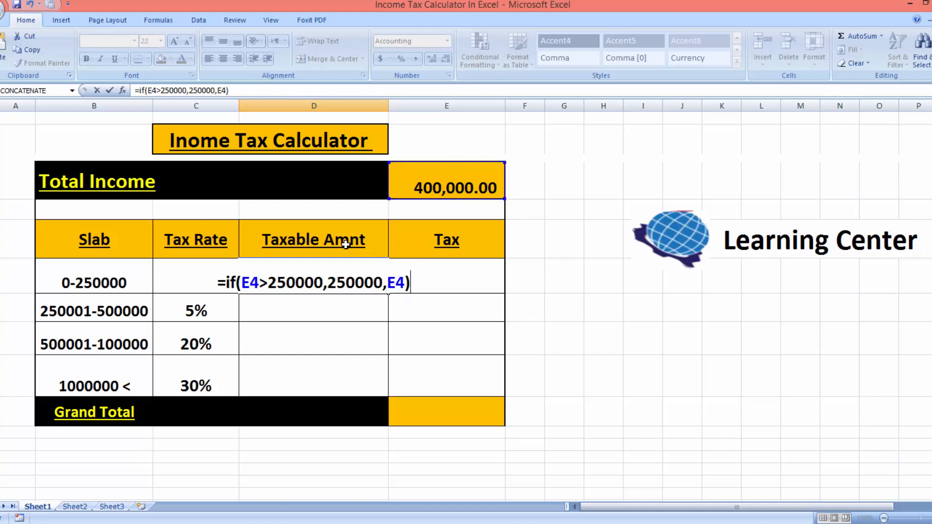
key(Return)
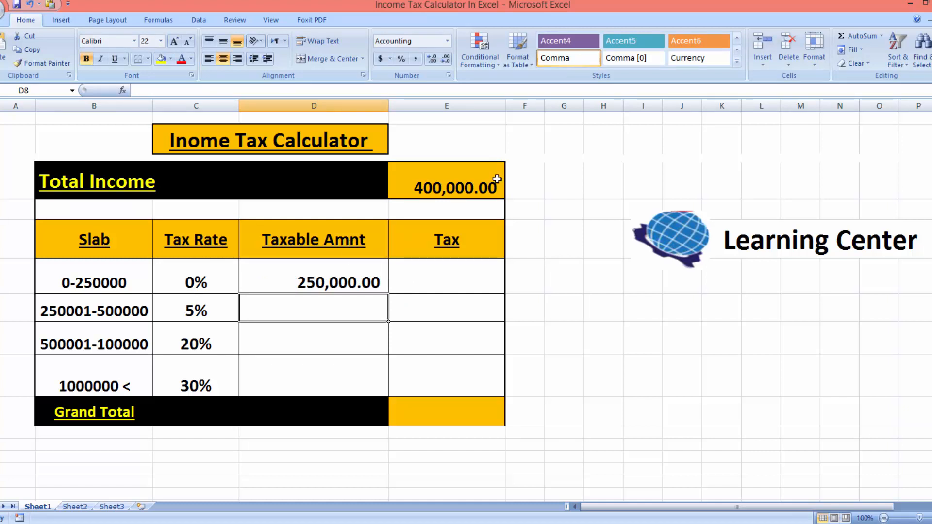
Change the Total Income to 200000 to test the taxable amount formula below the 250000 limit
click(469, 184)
text(200,00)
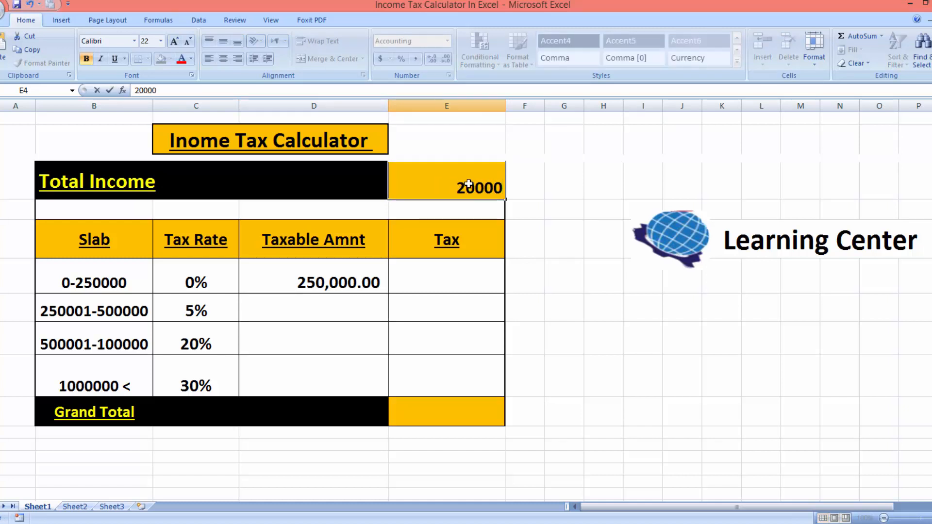
text(0)
key(Tab)
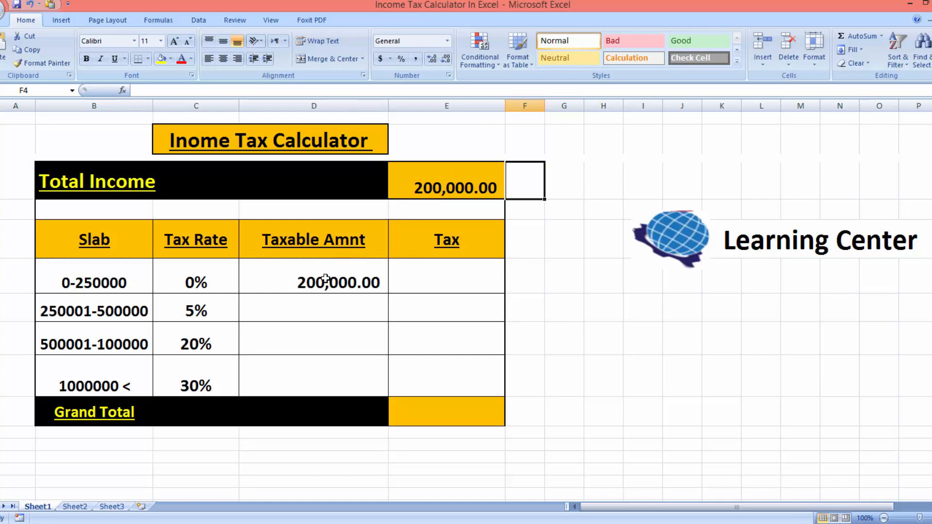
Change the Total Income to 300000 to test the taxable amount formula above the 250000 limit
click(461, 181)
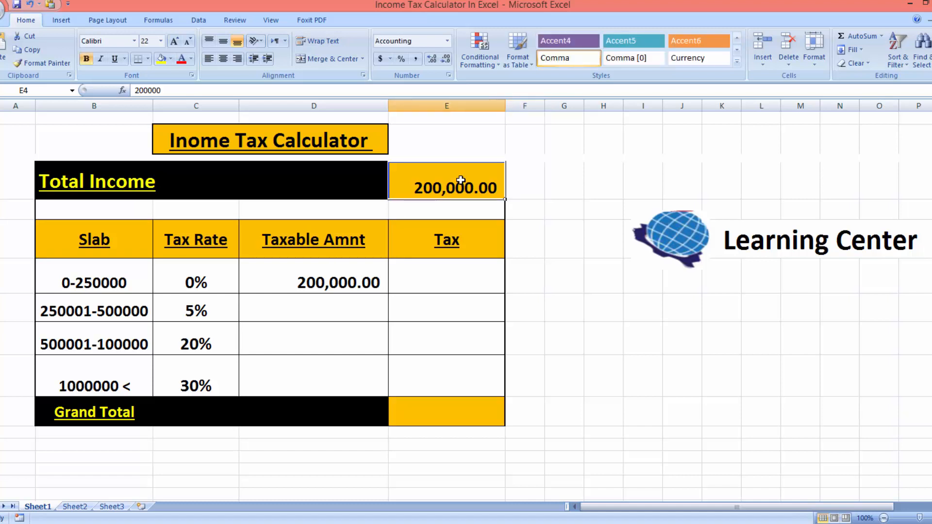
text(30)
text(0)
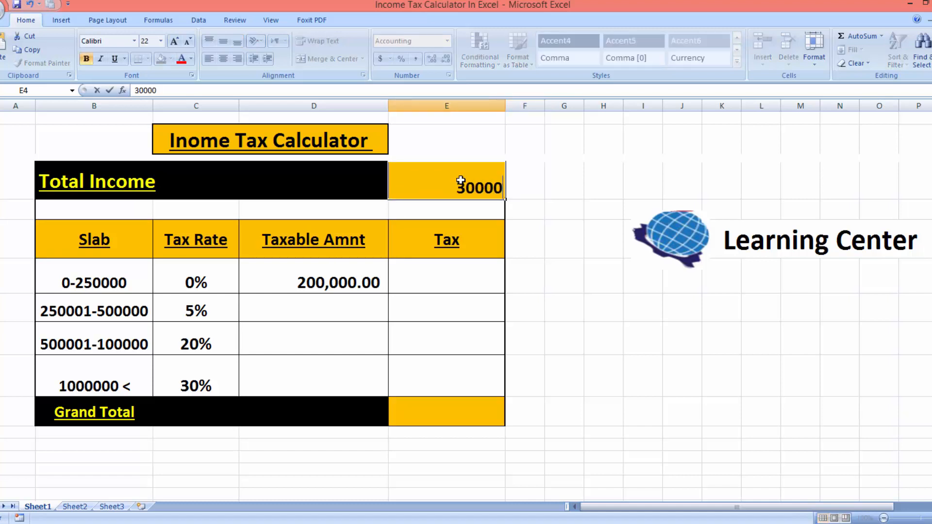
text(0)
key(Tab)
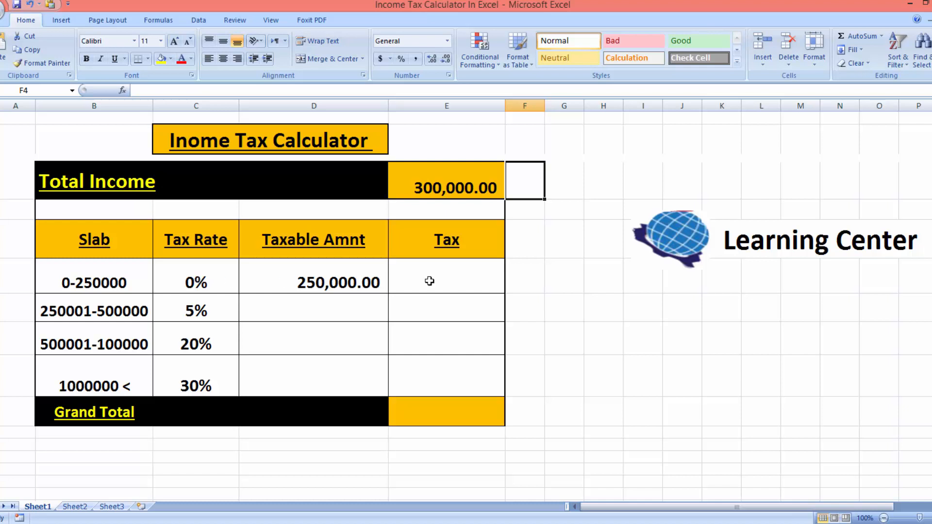
Calculate the Tax of the 0-250000 slab in cell E7 with the formula =C7*D7, multiplying tax rate by taxable amount
click(471, 280)
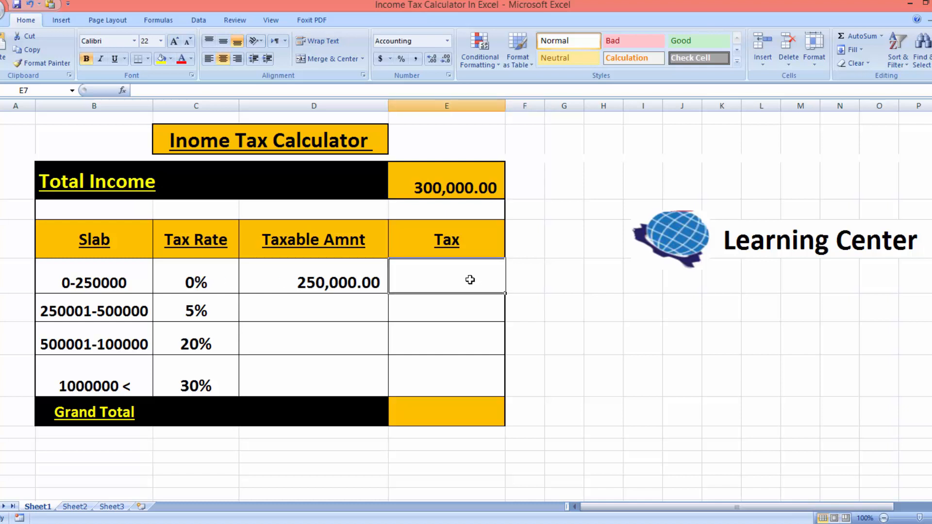
text(=)
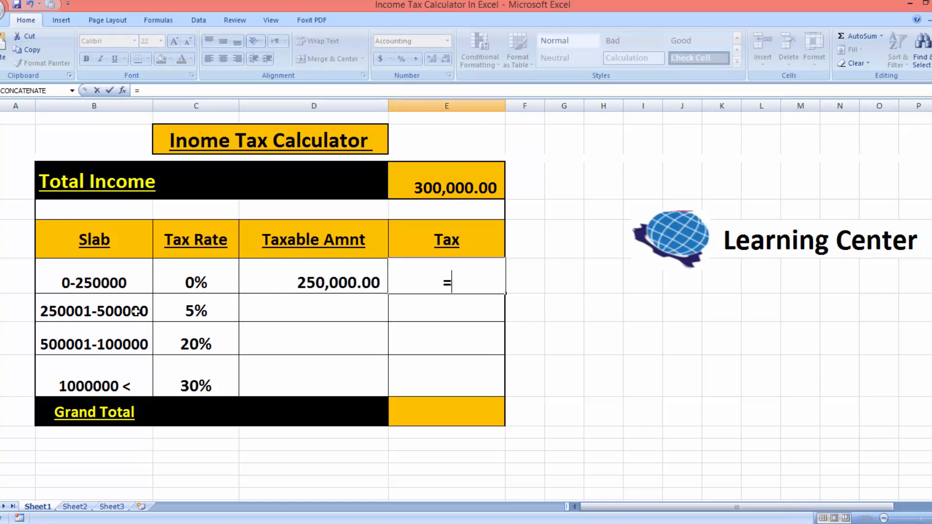
click(198, 282)
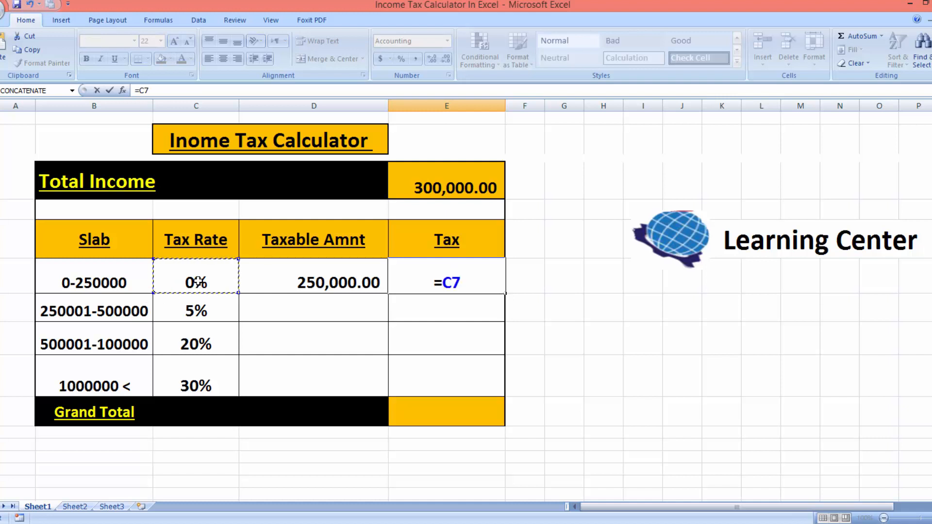
text(*)
click(307, 273)
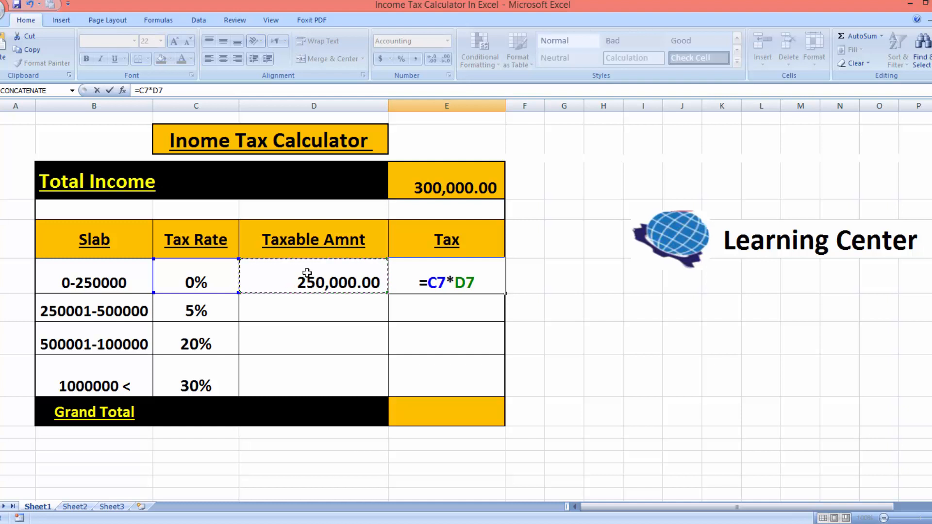
key(Return)
click(451, 276)
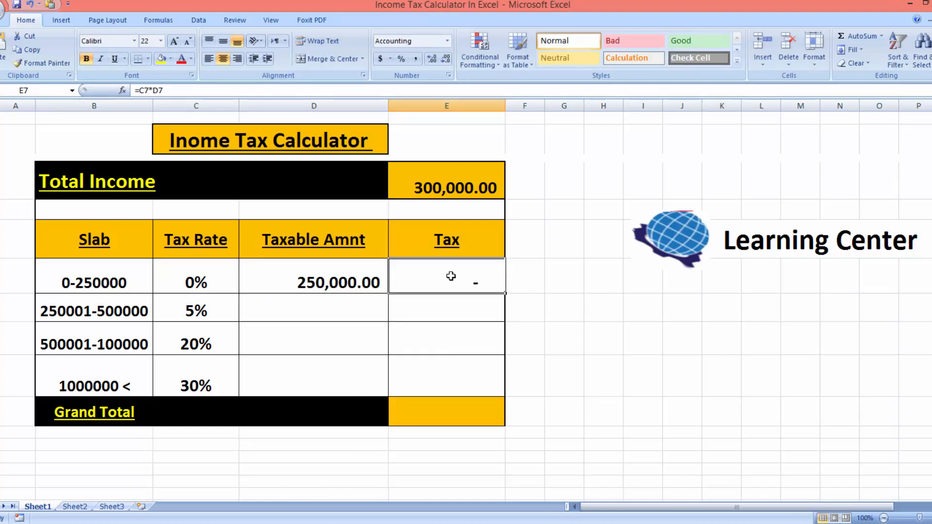
Change the Total Income in cell E4 to 500000
click(446, 190)
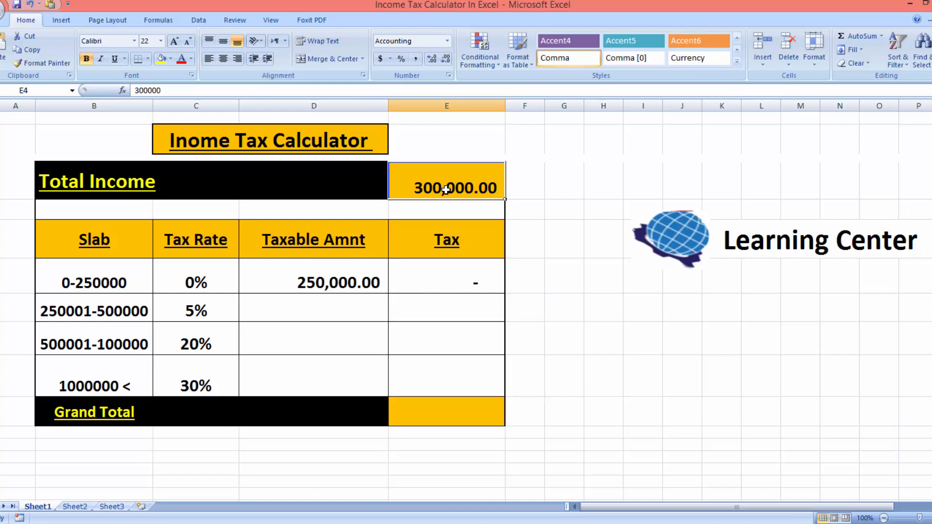
text(500000)
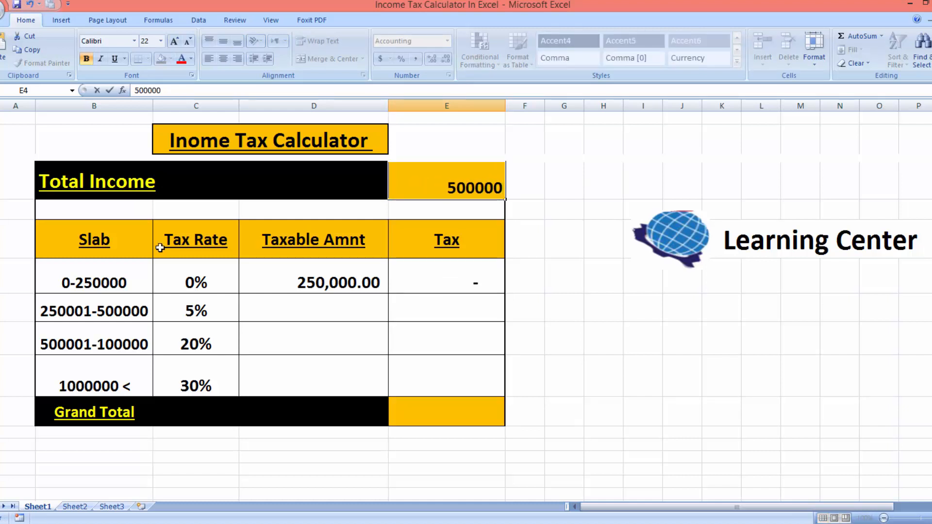
key(Tab)
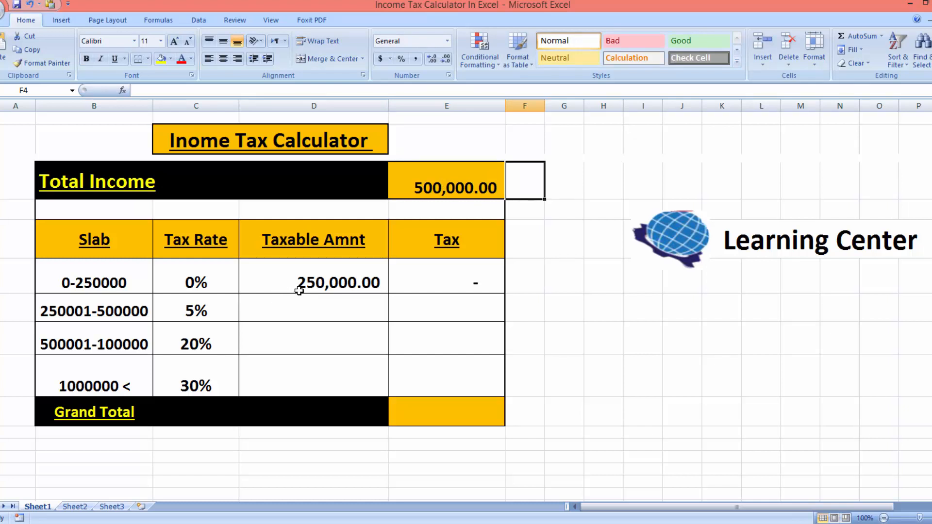
Review the IF formula in the Taxable Amnt cell of the 0-250000 slab without changing it
click(304, 286)
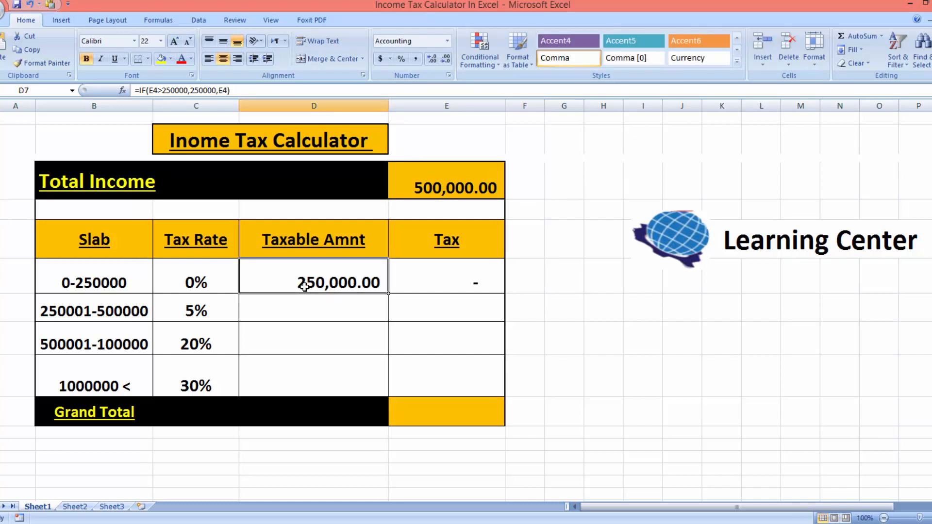
double_click(305, 286)
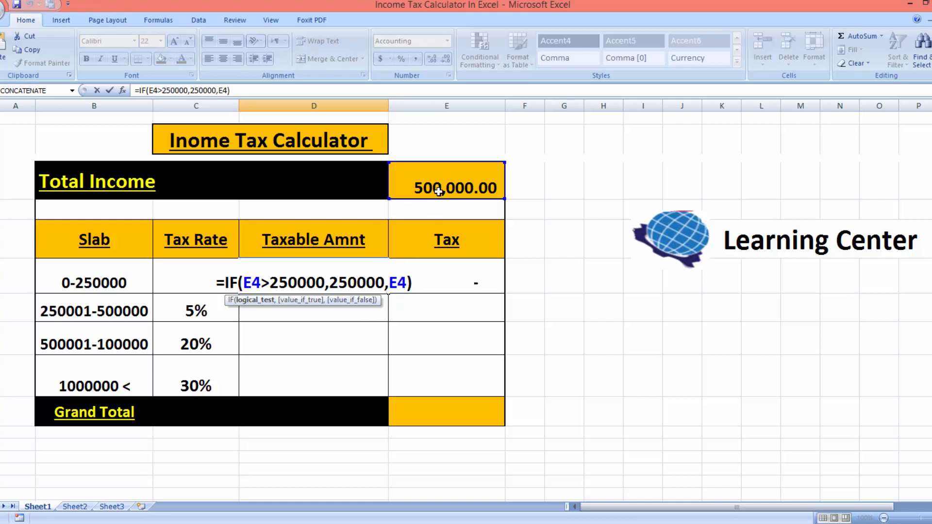
click(413, 282)
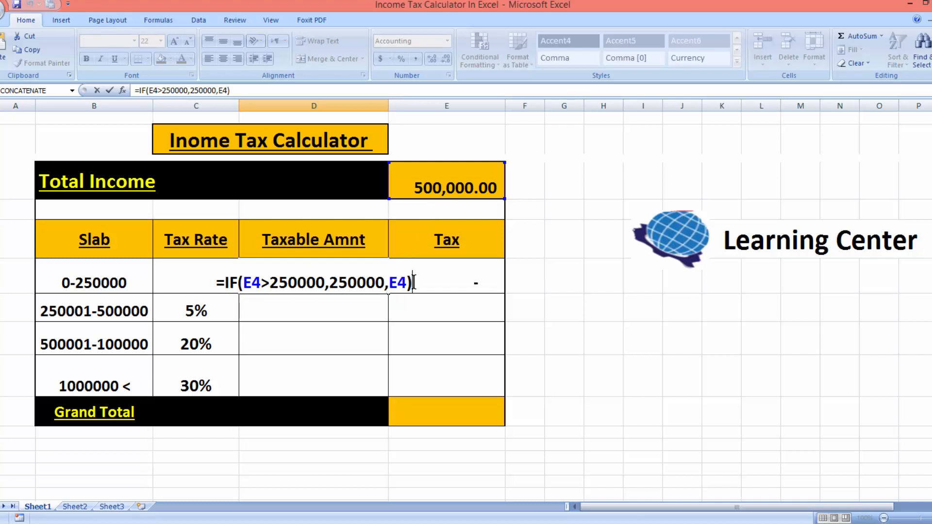
key(Return)
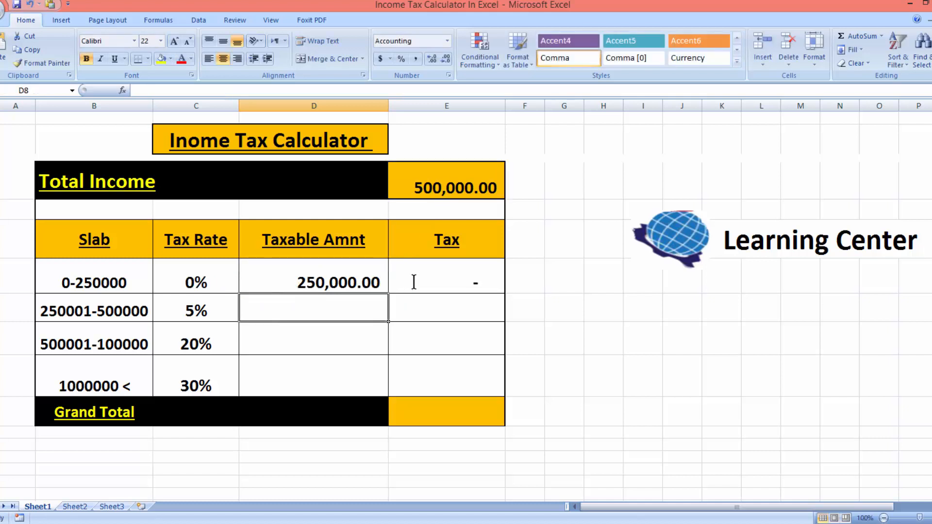
Change the Total Income in cell E4 to 100000
click(436, 177)
text(1000)
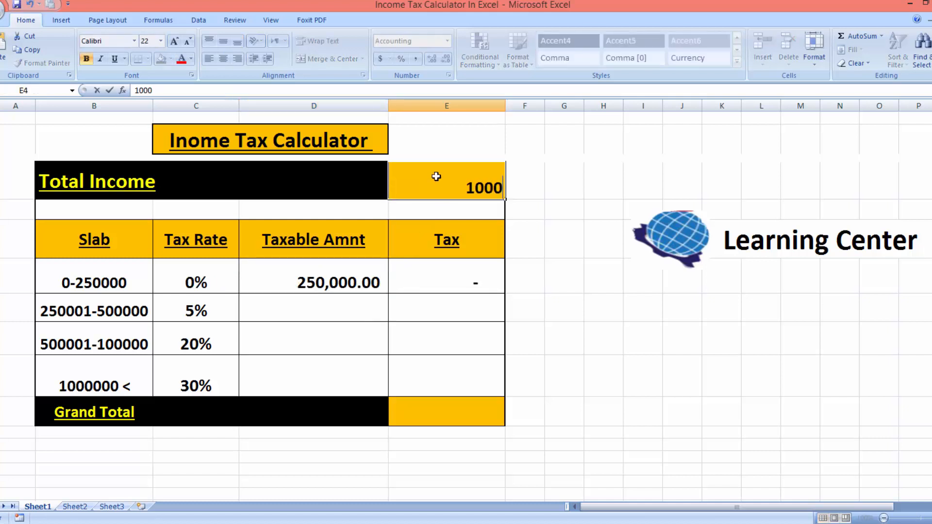
text(00)
key(Tab)
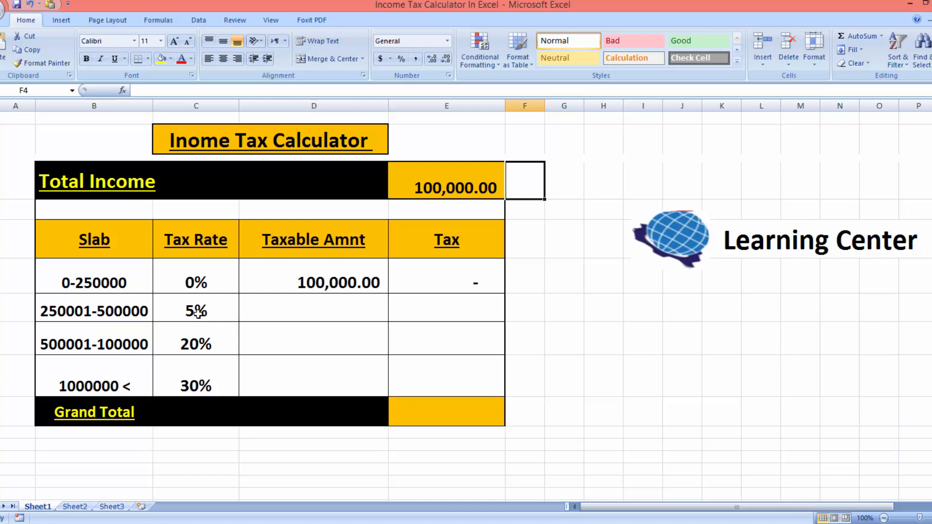
click(281, 319)
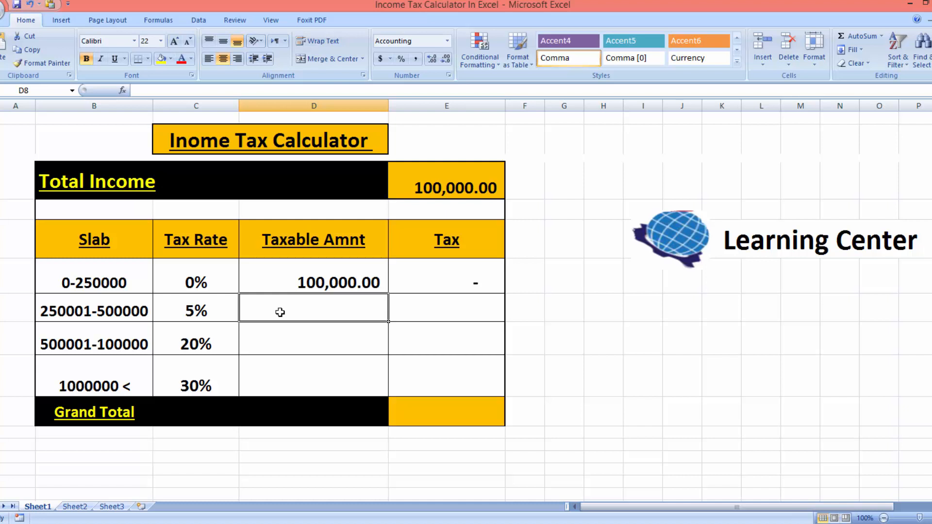
text(-)
key(BackSpace)
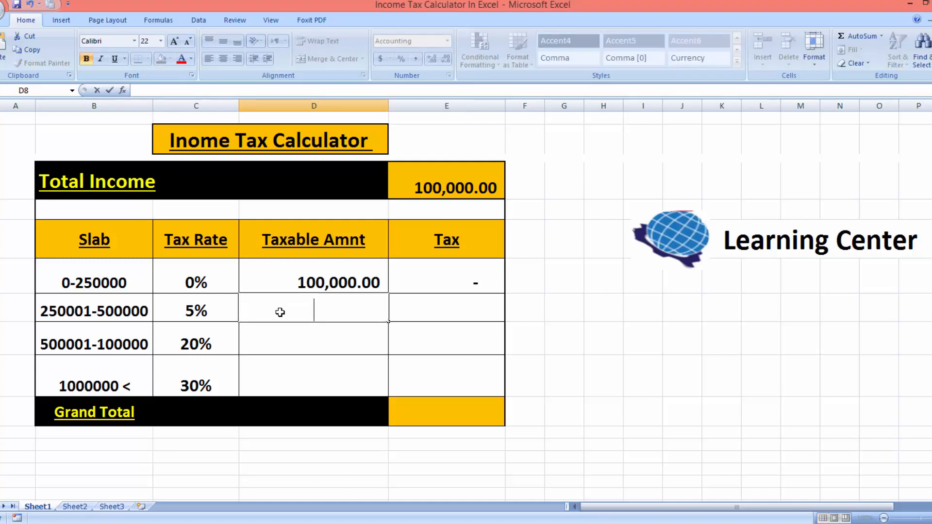
text(IF()
key(BackSpace)
key(BackSpace)
key(BackSpace)
click(308, 340)
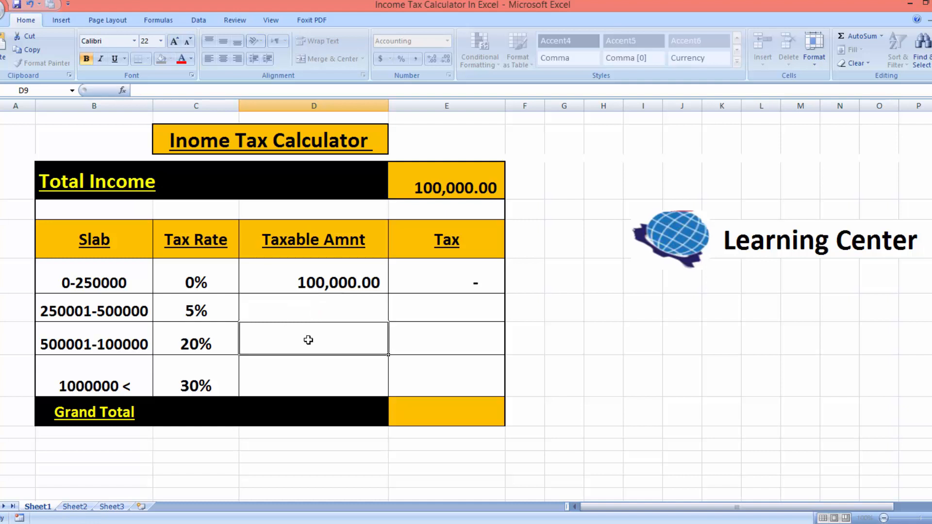
click(303, 314)
text(=)
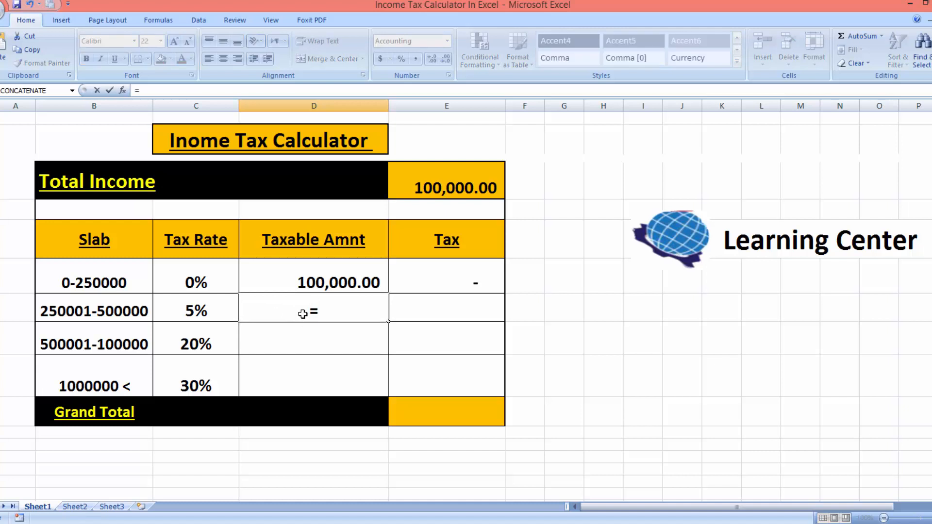
text(IF()
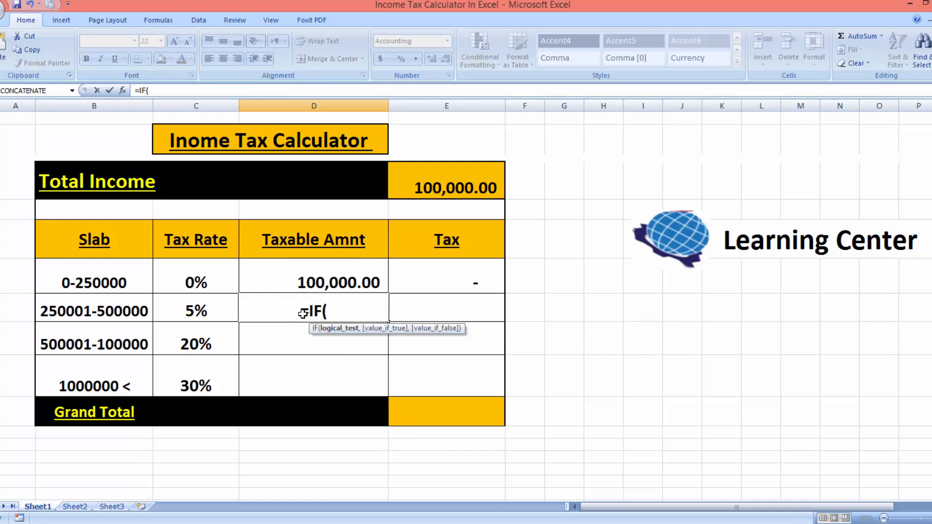
click(446, 197)
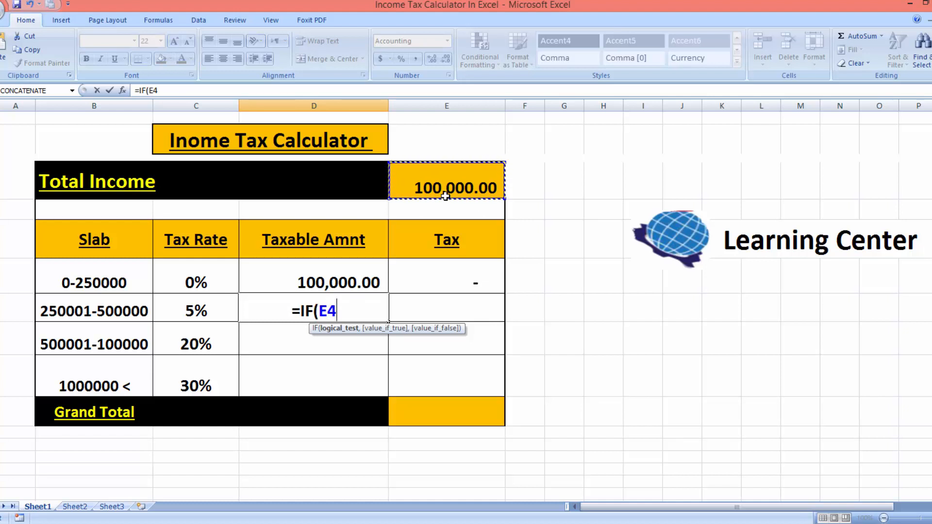
text(>)
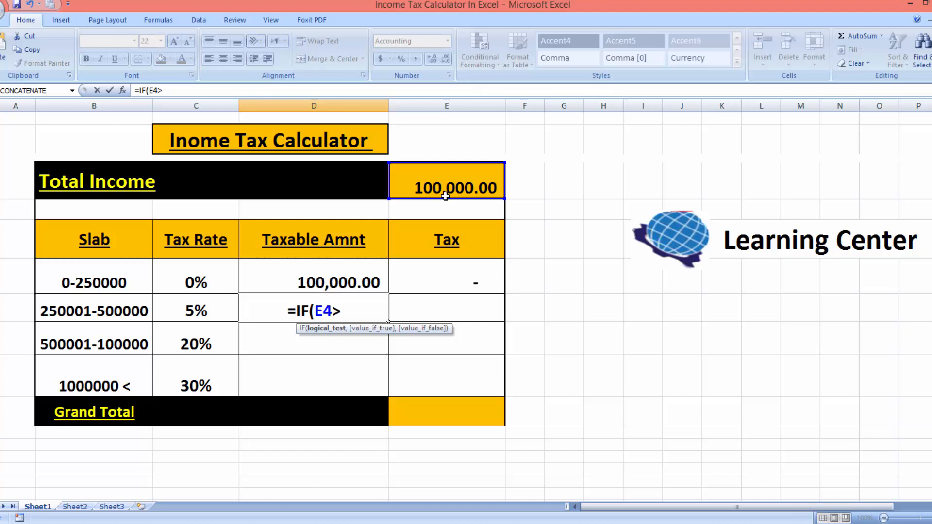
text(500)
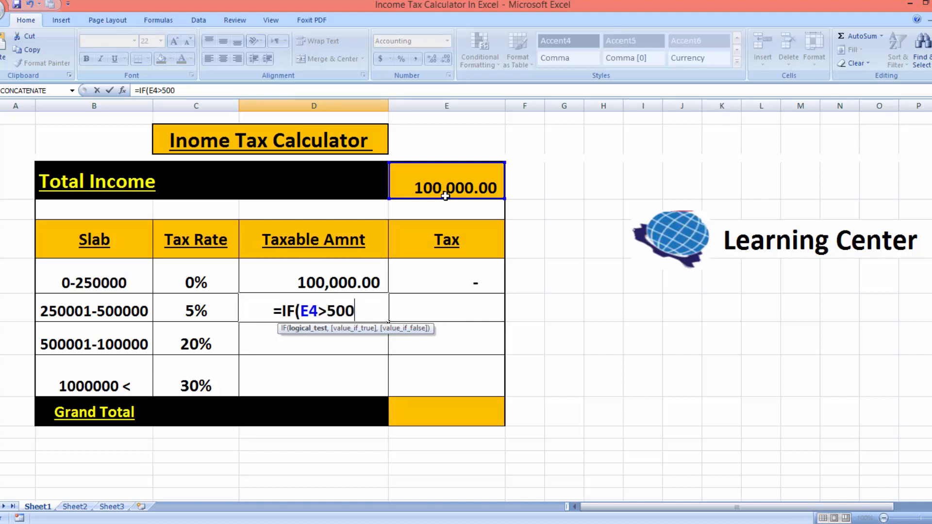
text(00)
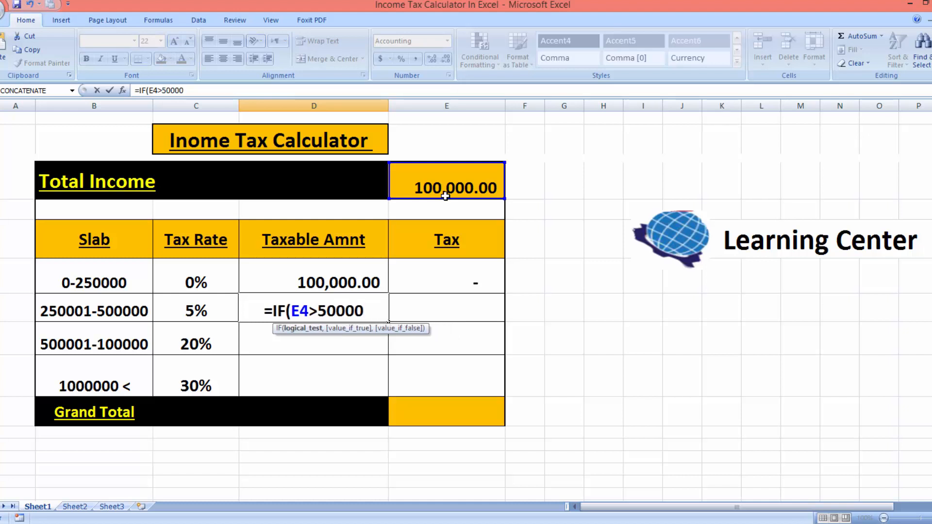
text(0)
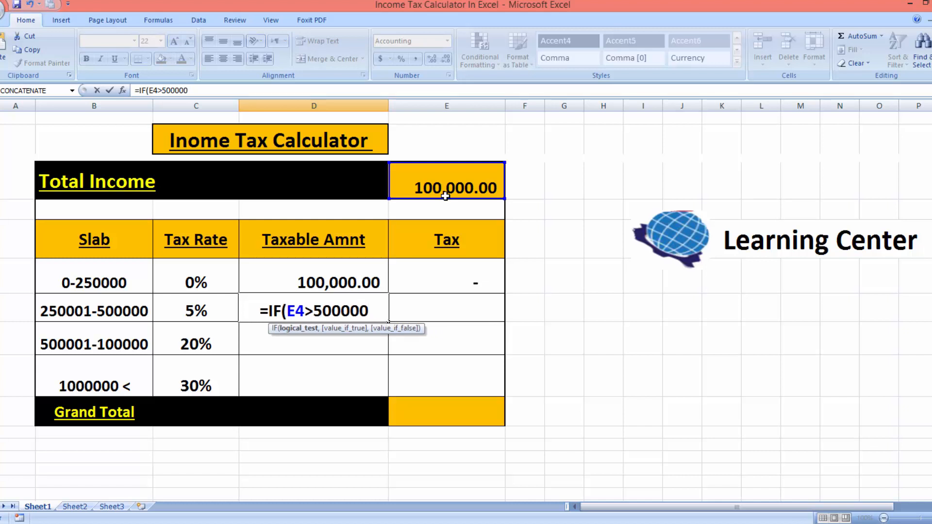
Complete the D8 formula as =IF(E4>500000,250000,(E4-D7)), returning 250000 if true and total income minus the first slab's taxable amount otherwise
text(,)
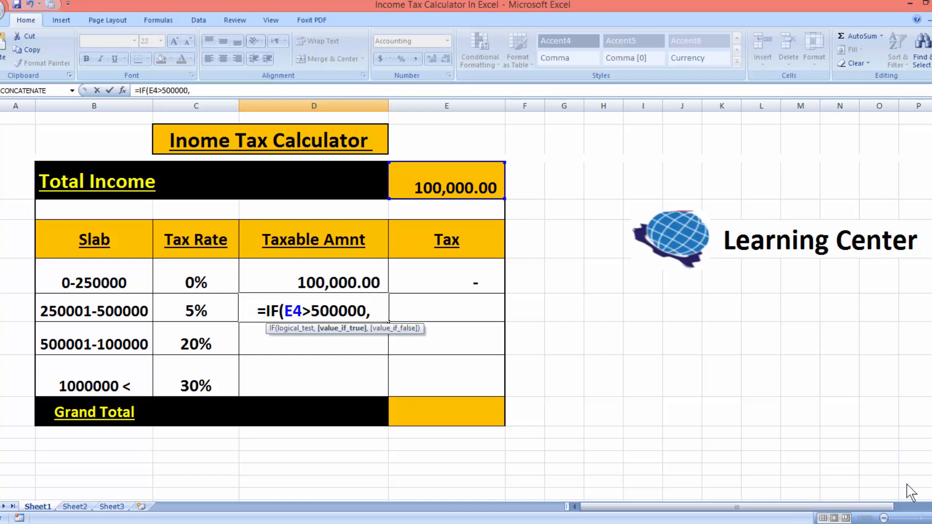
text(2)
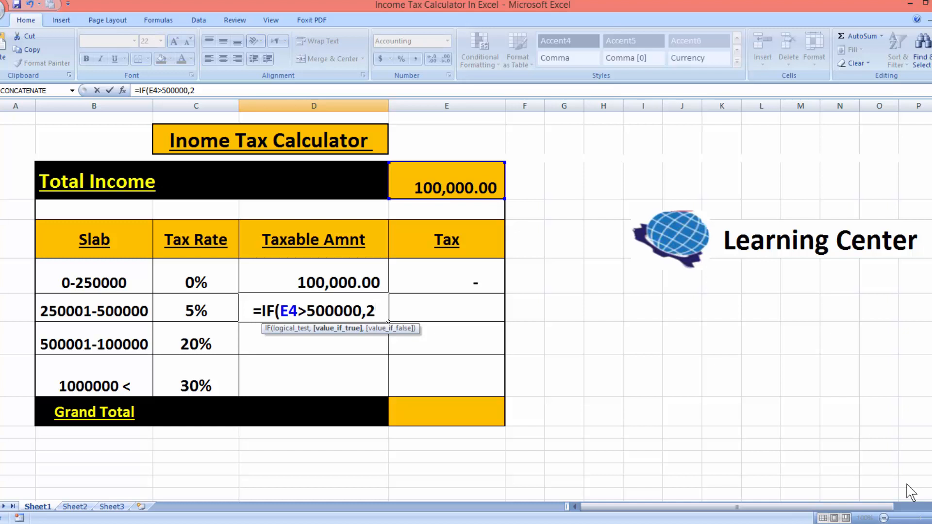
text(50000)
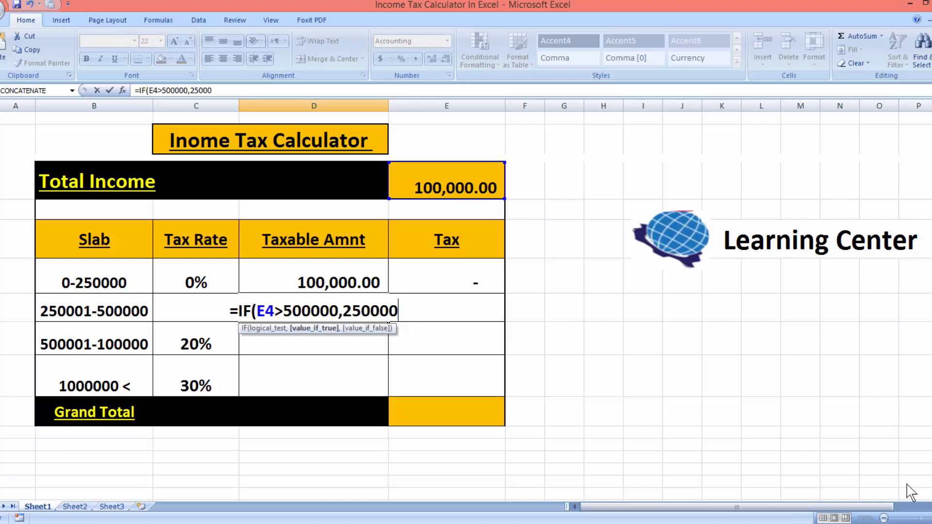
text(,)
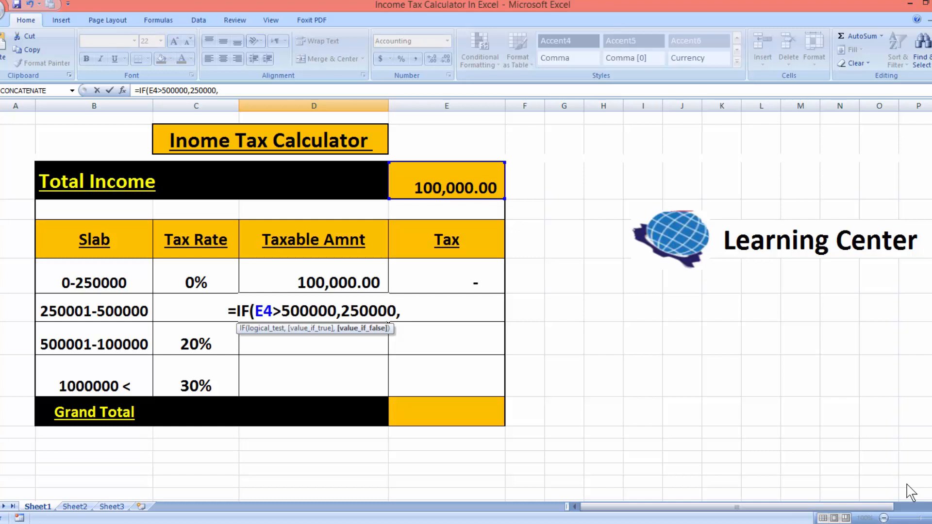
text(()
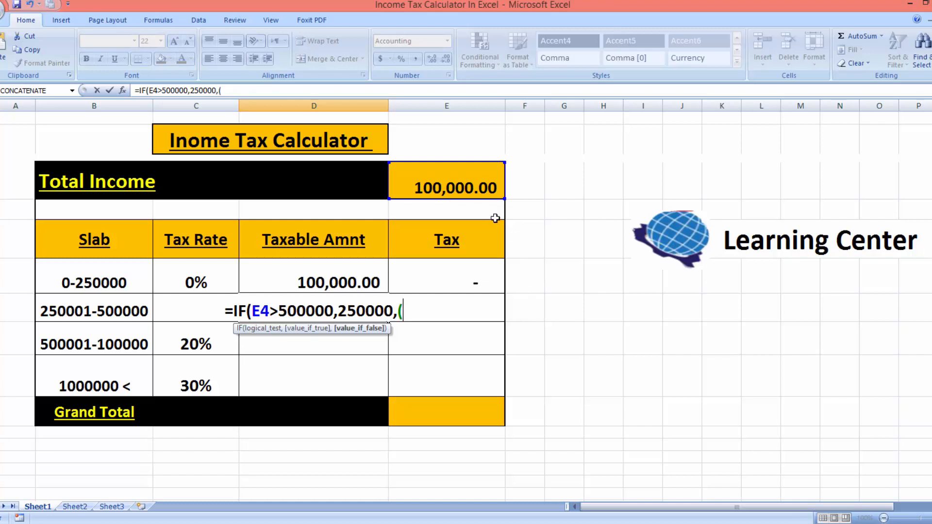
click(485, 187)
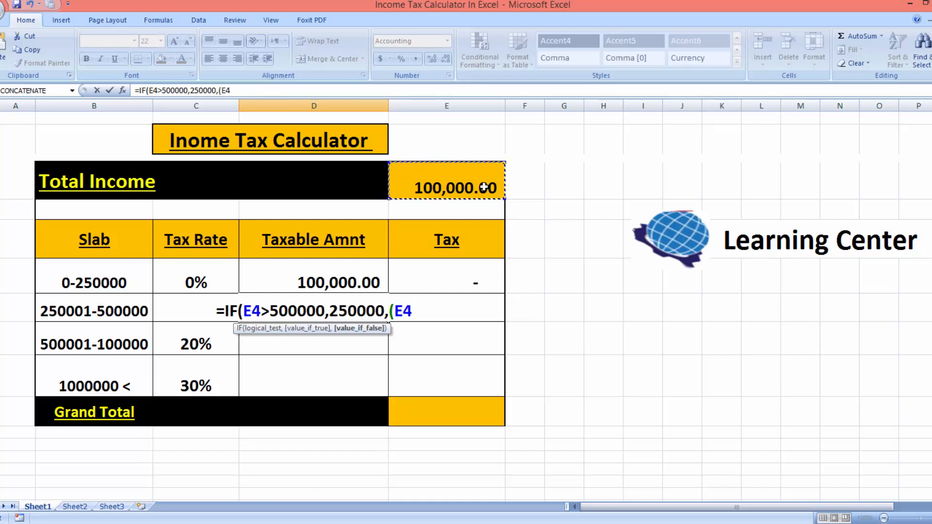
text(-)
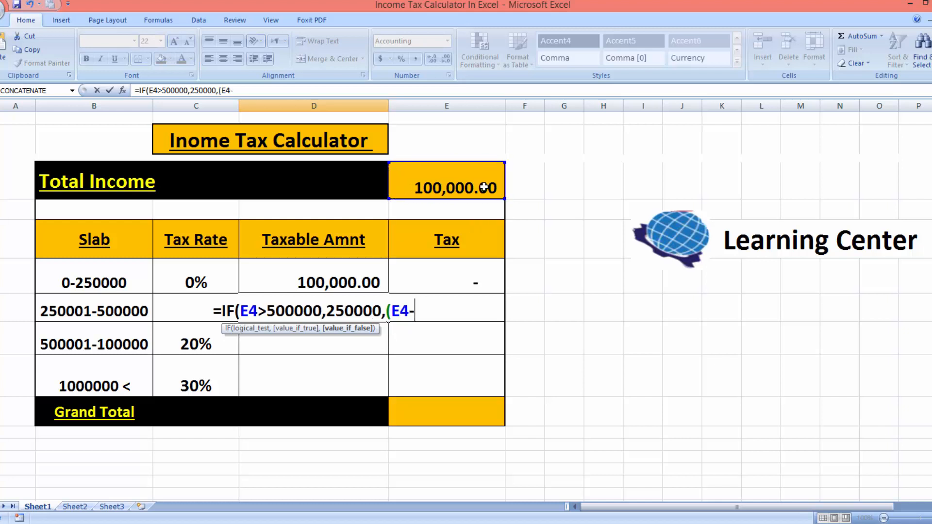
click(326, 271)
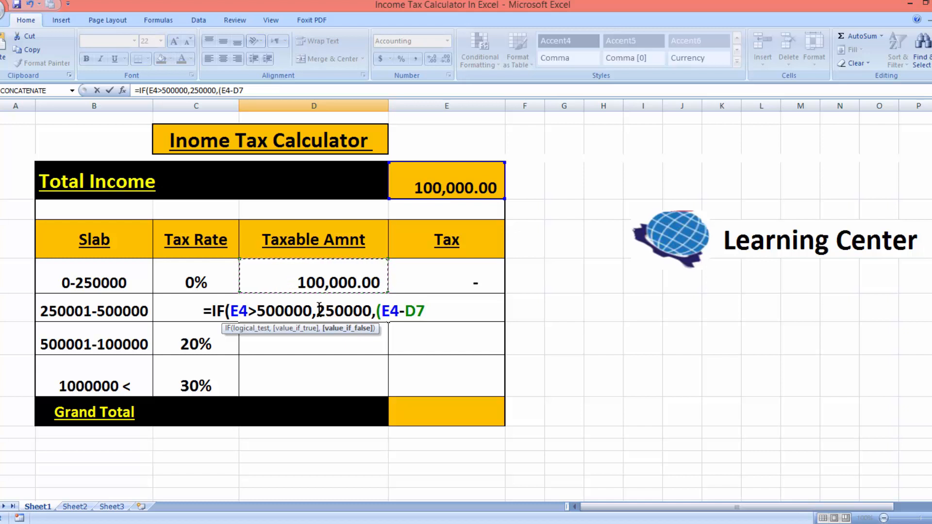
text())
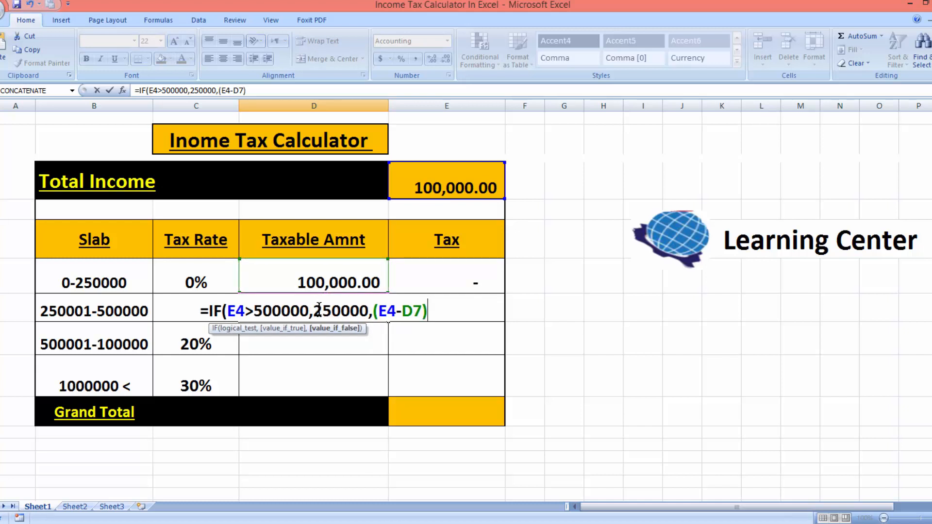
text())
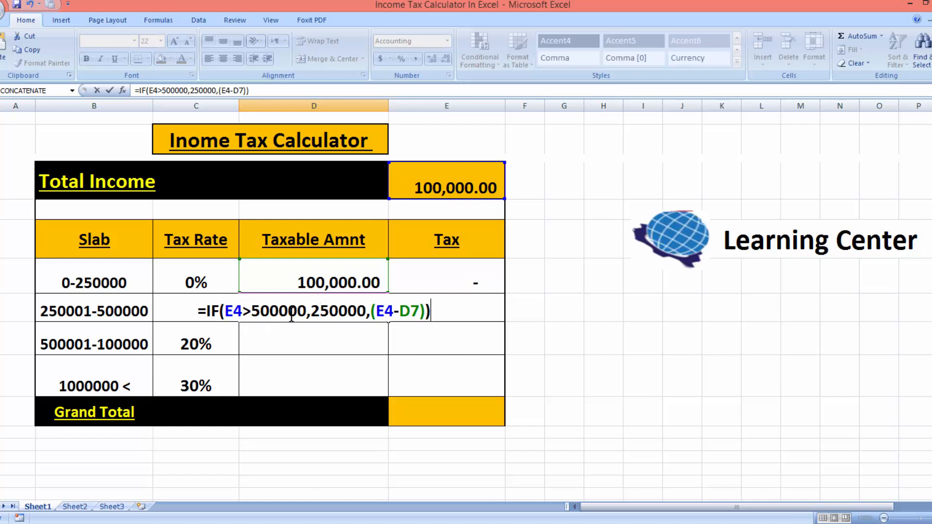
key(Return)
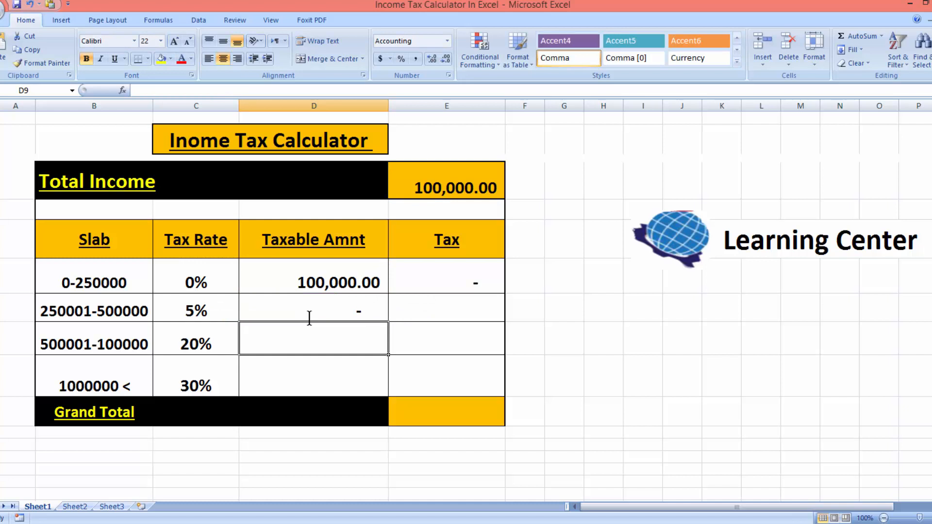
click(336, 298)
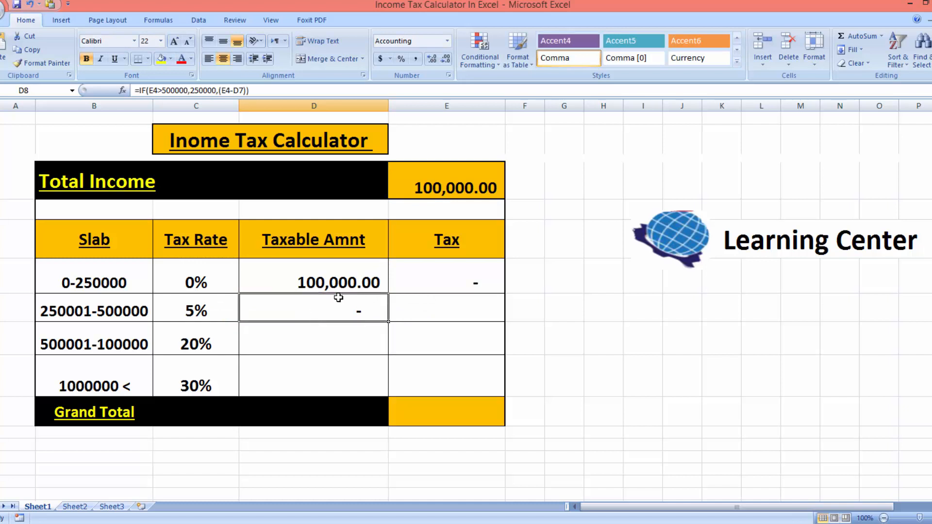
click(455, 190)
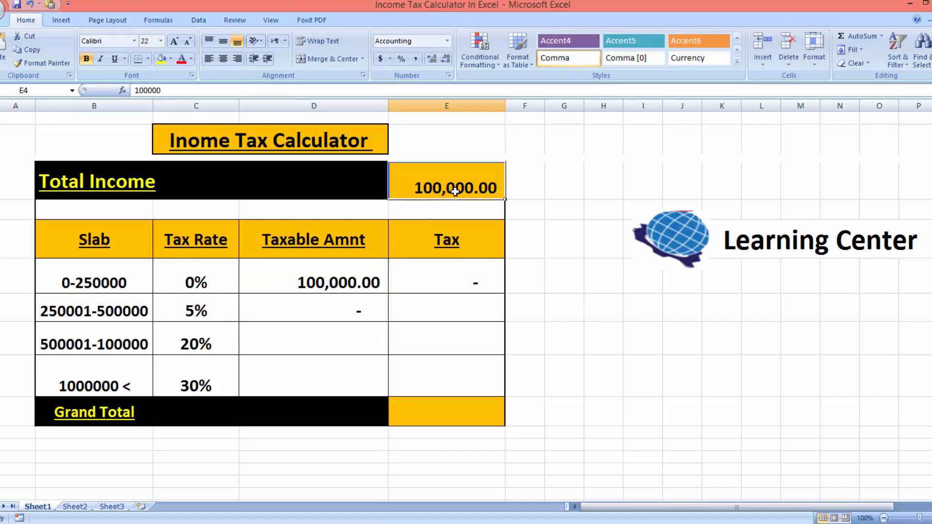
text(40000)
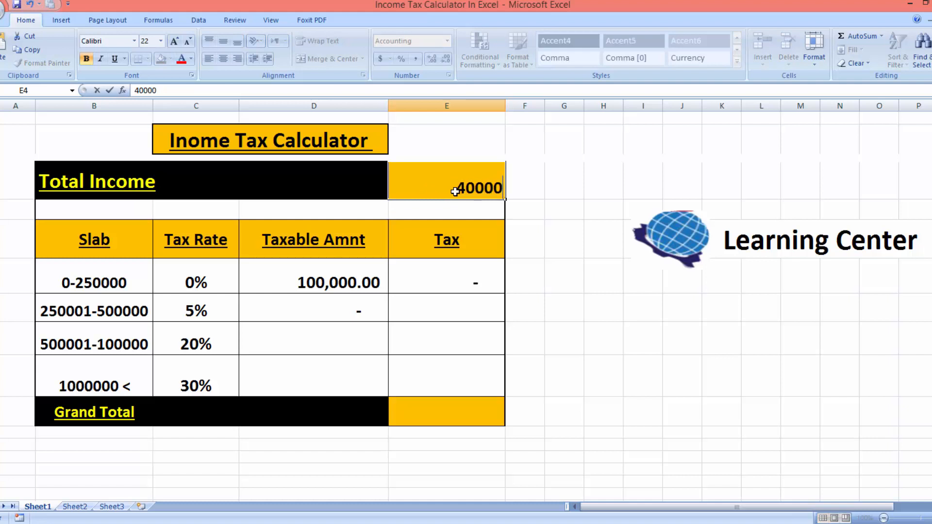
text(0)
key(Tab)
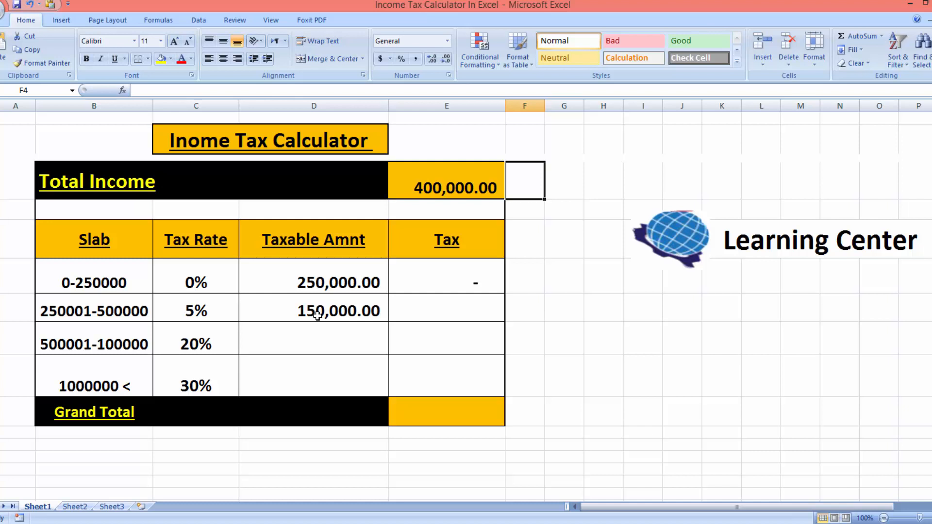
Change the Total Income in cell E4 to 600000 to test an income above the 500000 limit
click(448, 186)
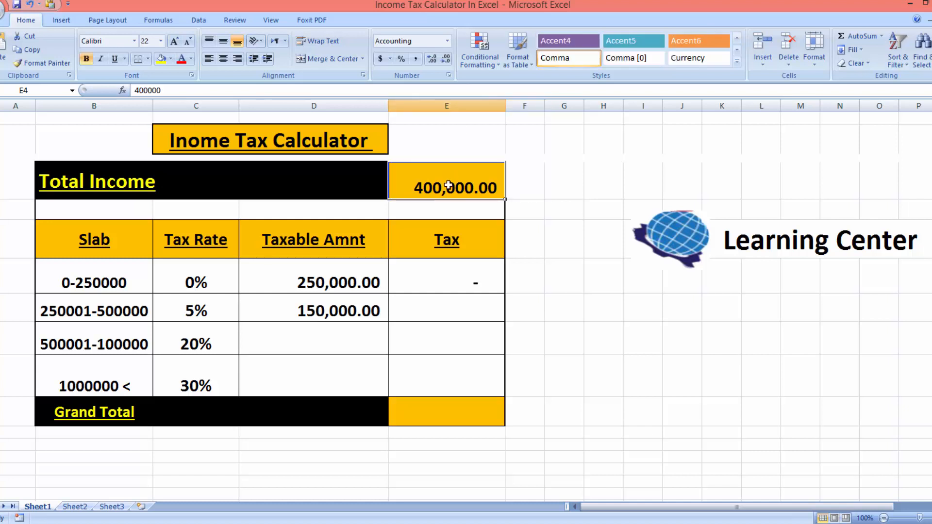
text(60000)
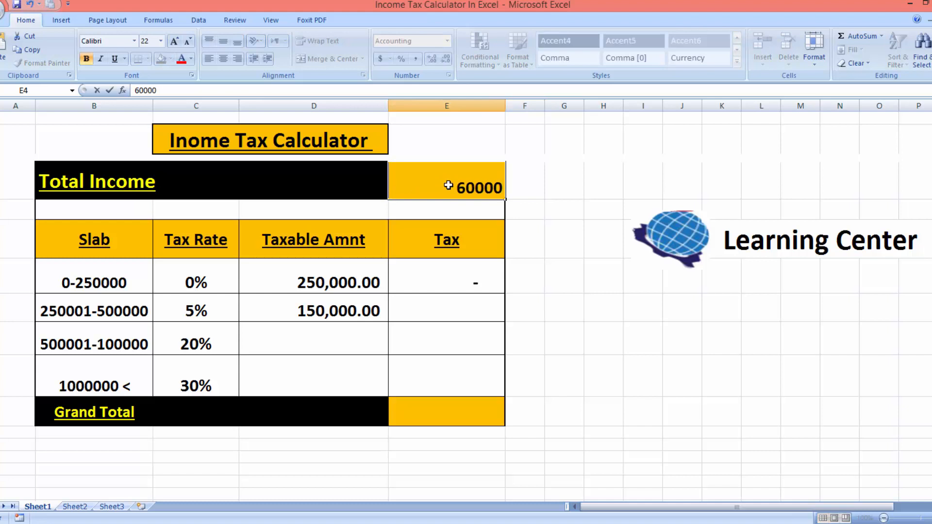
text(0)
key(Tab)
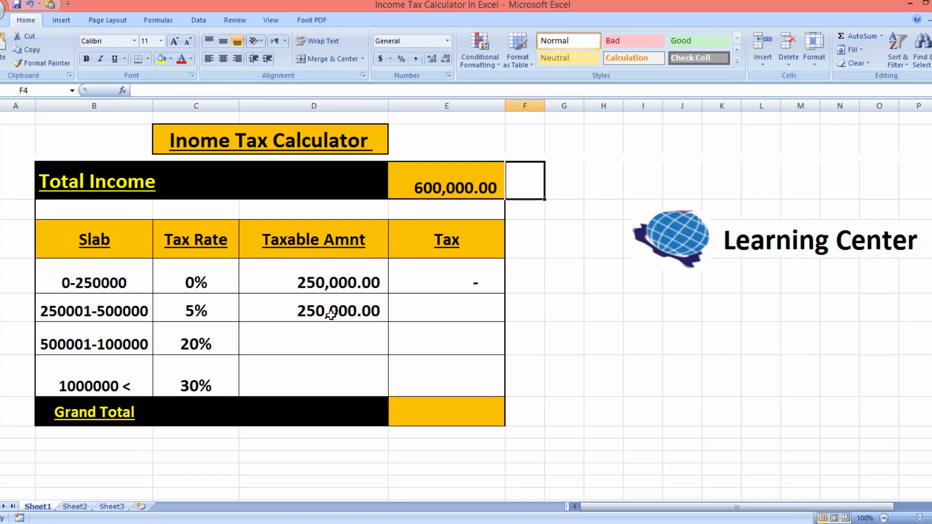
Change the Total Income in cell E4 to 800000 to test the slab formula with a higher income
click(422, 194)
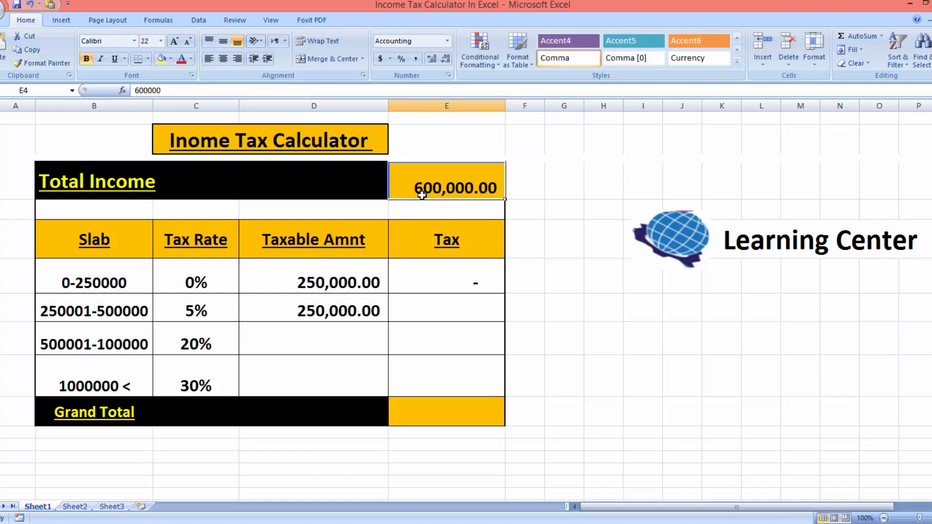
text(80)
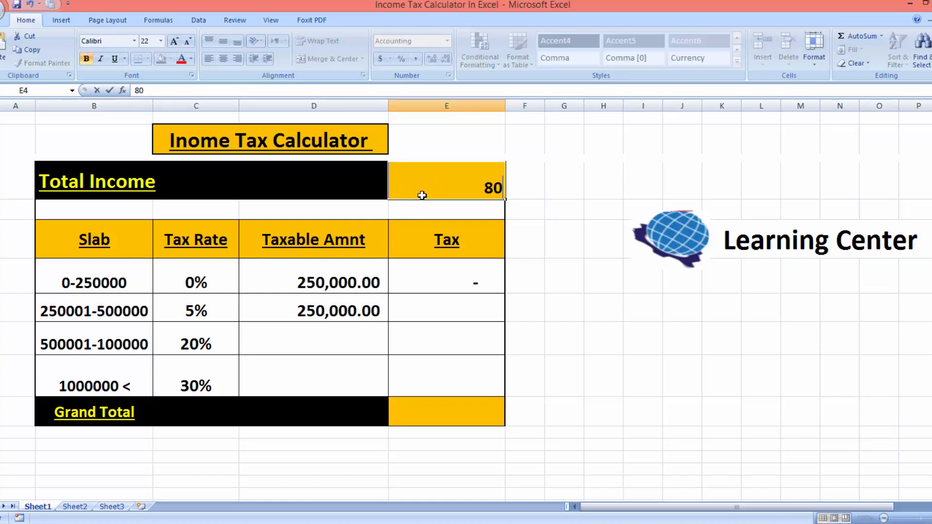
text(0000)
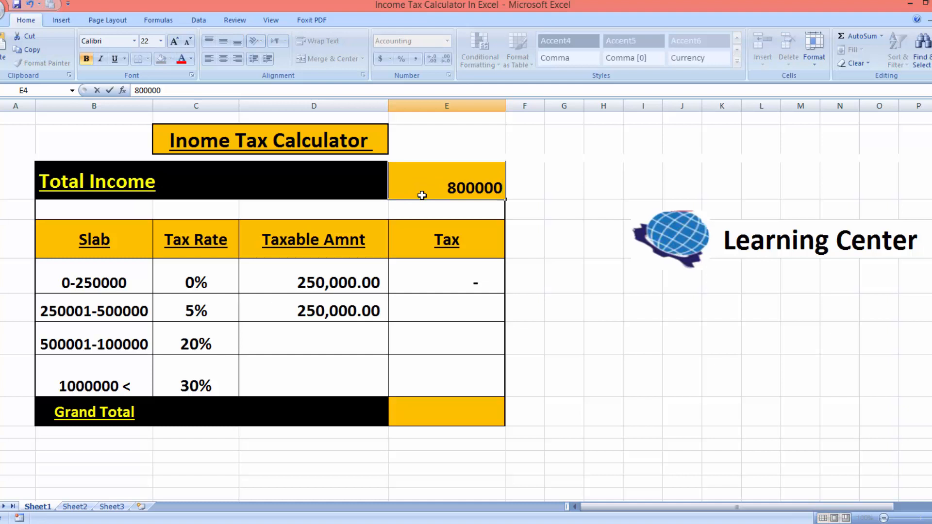
key(Tab)
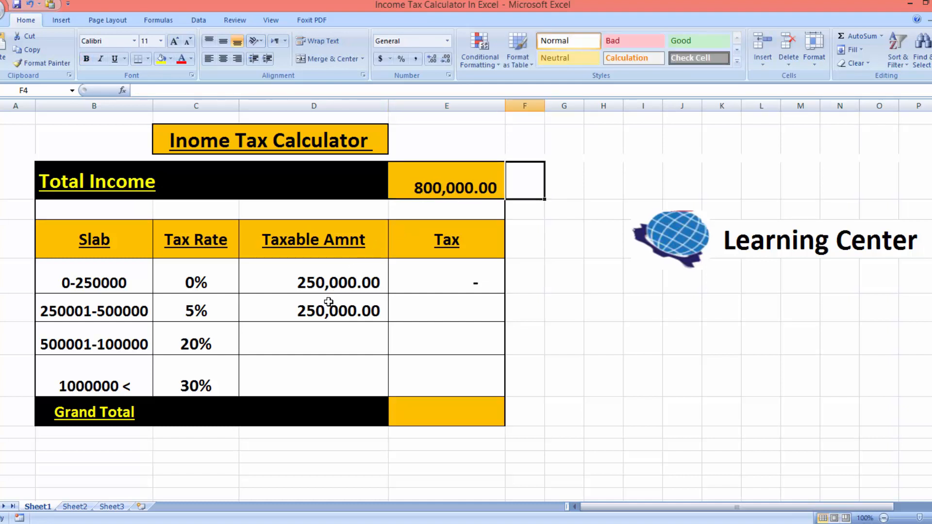
Change the Total Income in cell E4 to 300000
click(418, 189)
text(3)
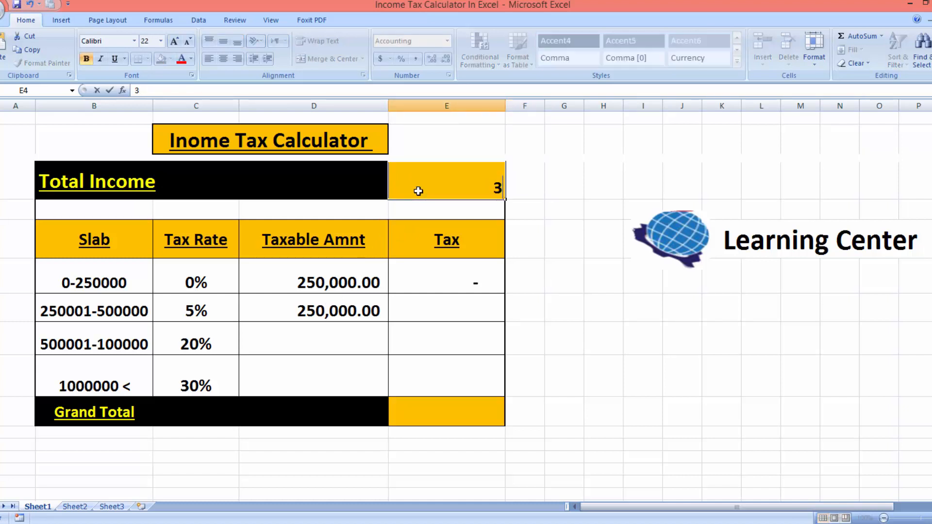
text(00000)
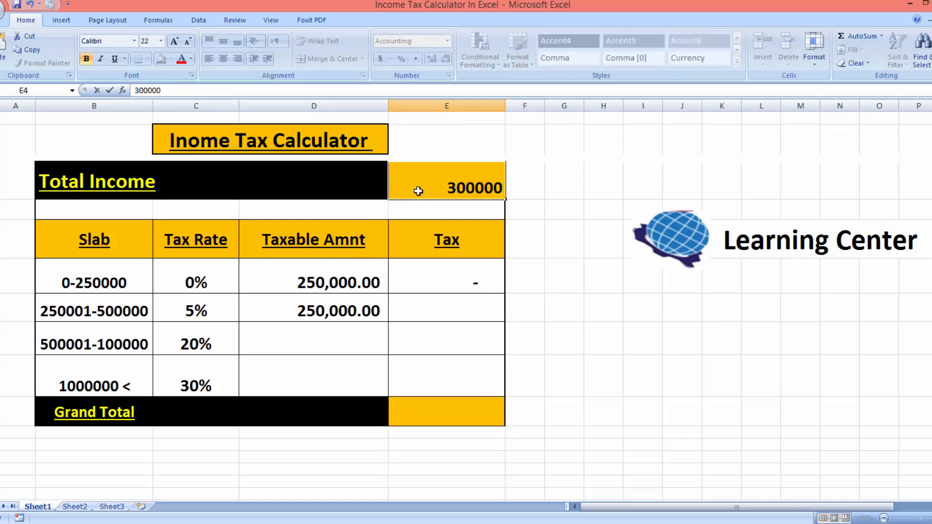
key(Tab)
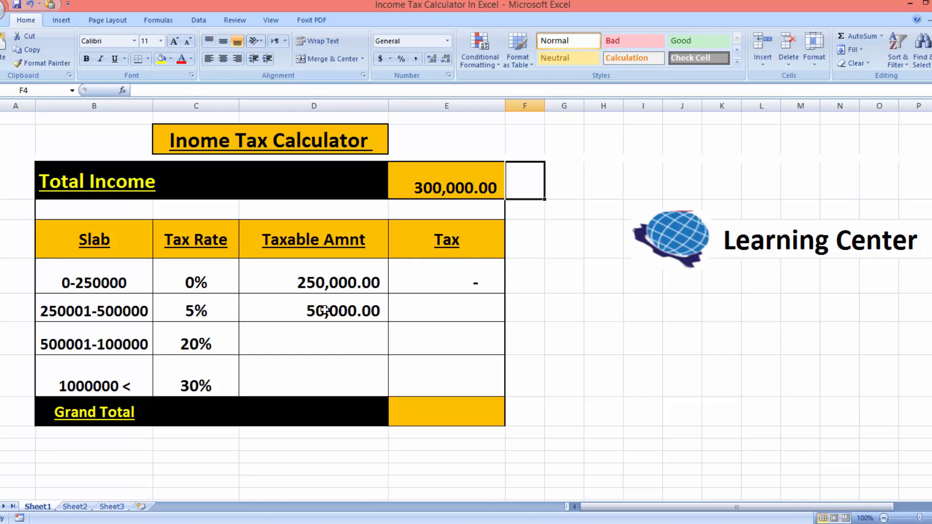
click(410, 314)
text(=)
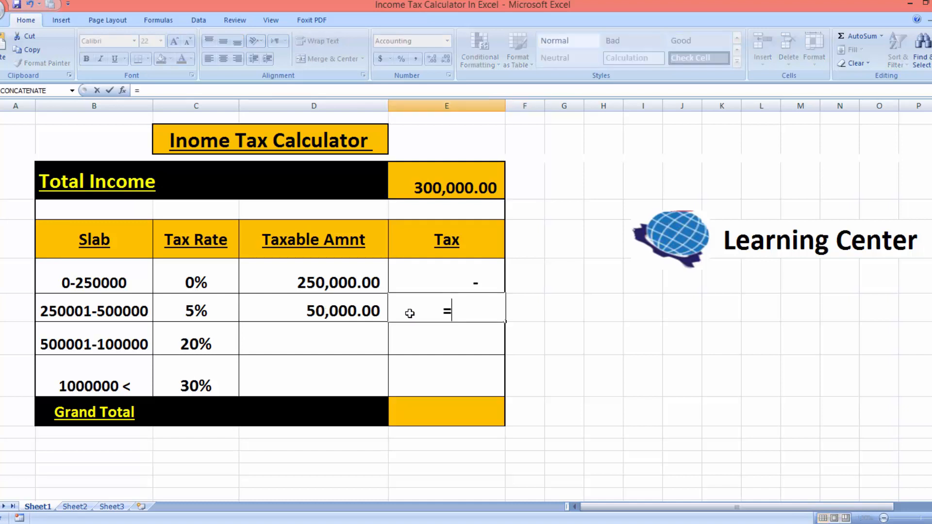
click(200, 309)
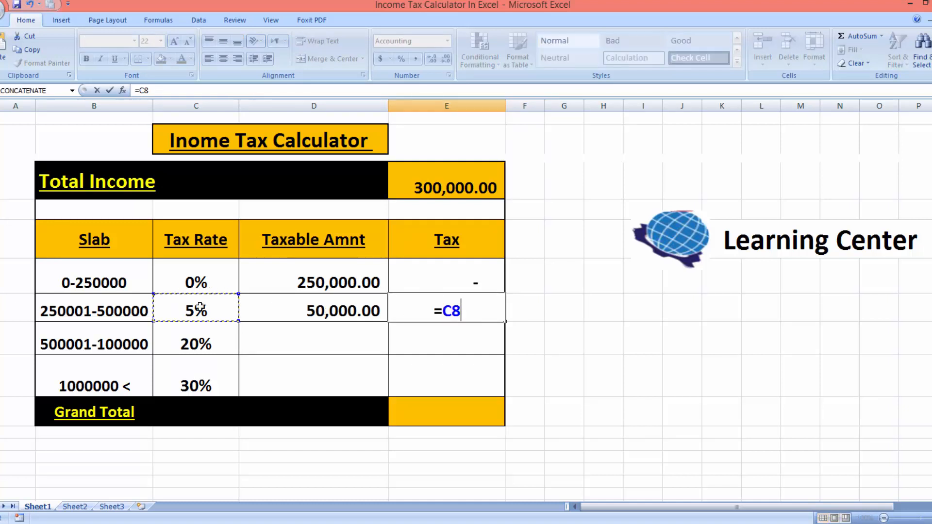
text(*)
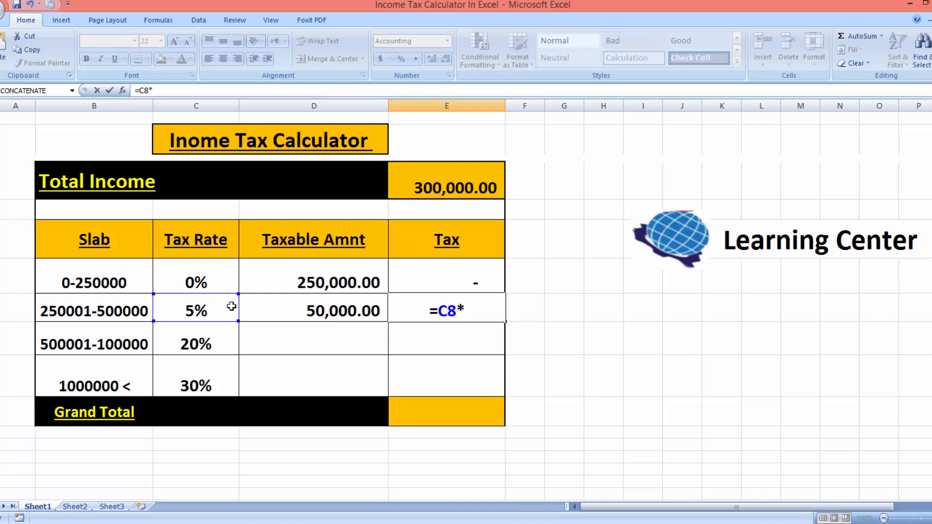
click(294, 308)
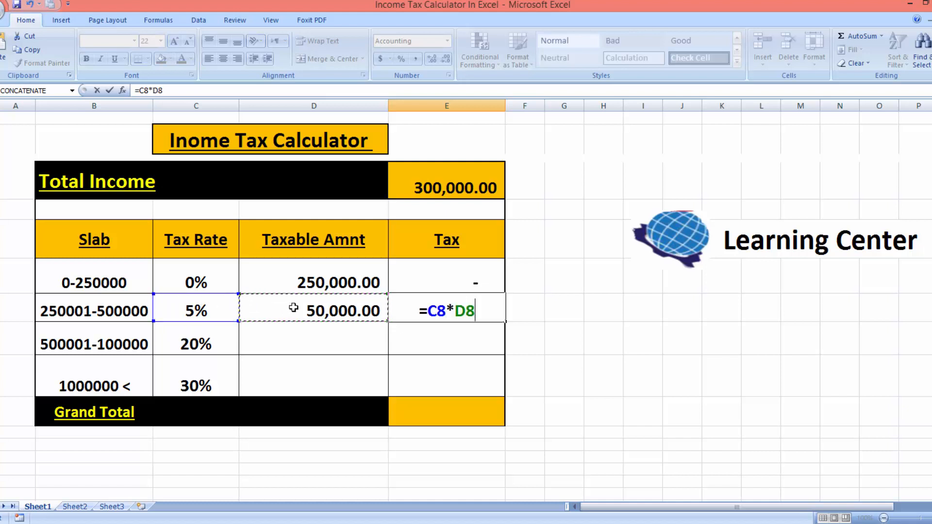
key(Return)
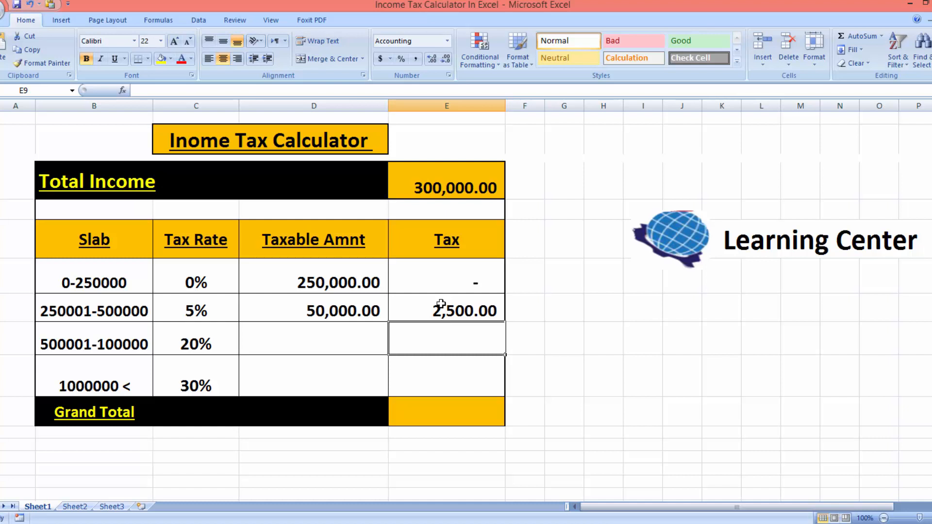
Change the Total Income in cell E4 to 500000 to test the 5% slab's tax formula
click(441, 179)
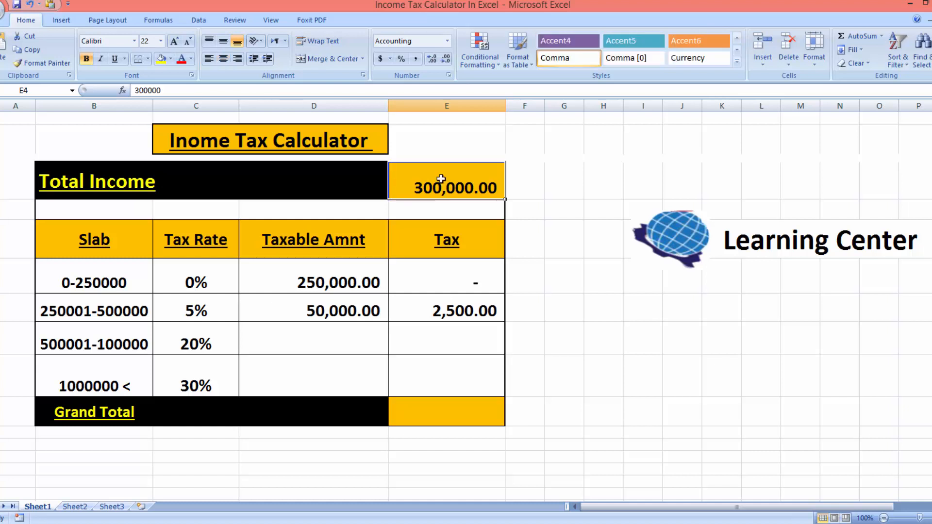
text(500000)
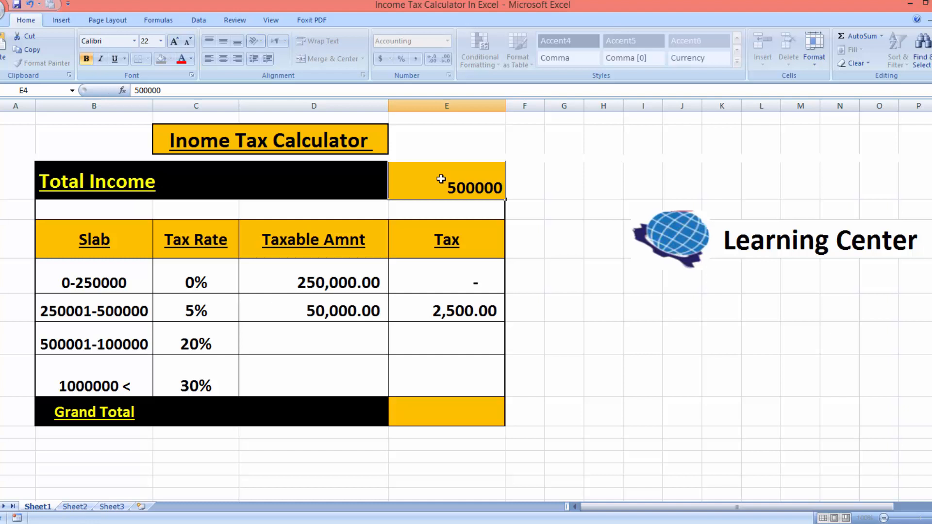
key(Tab)
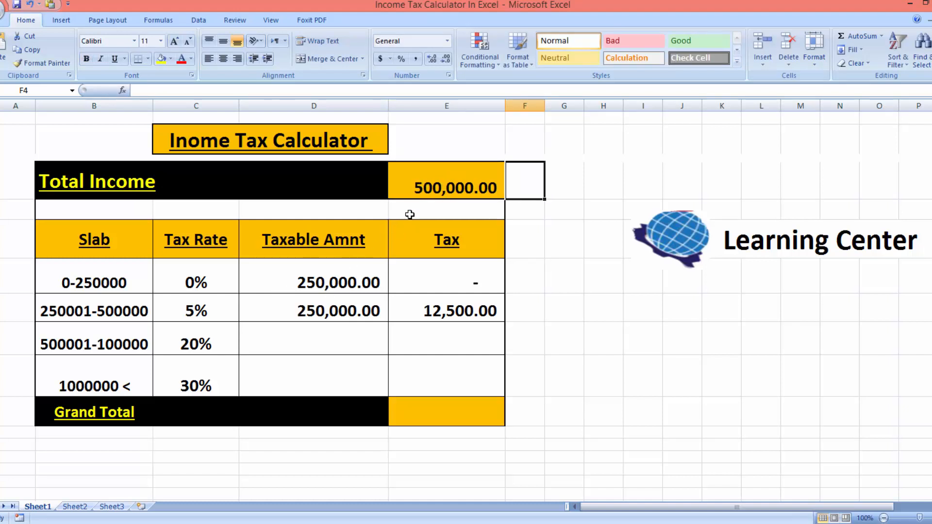
key(Left)
text(100000)
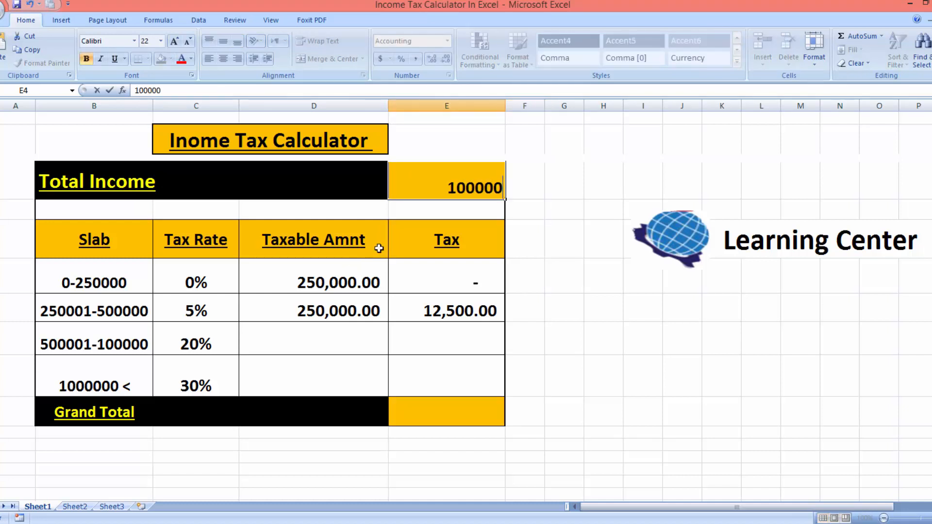
key(Tab)
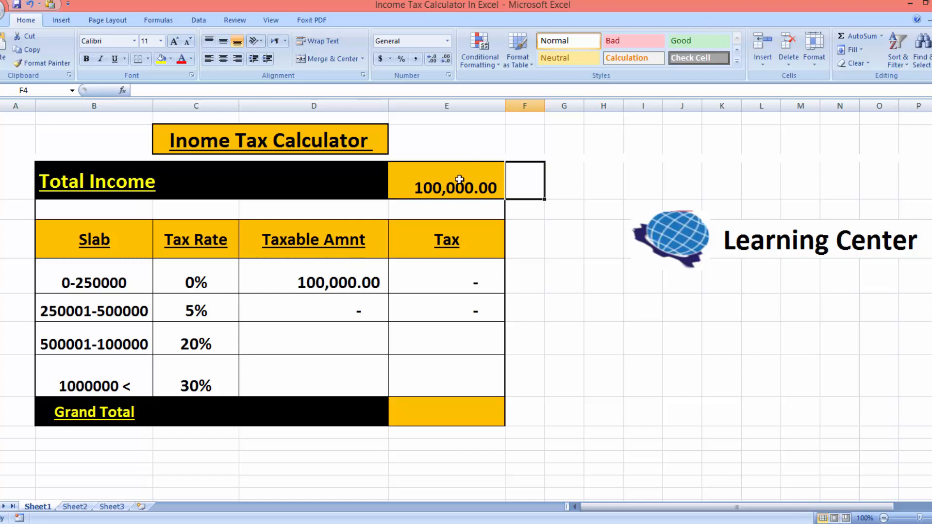
Set the Total Income in cell E4 back to 500000 to recheck the slab amounts and tax
text(5)
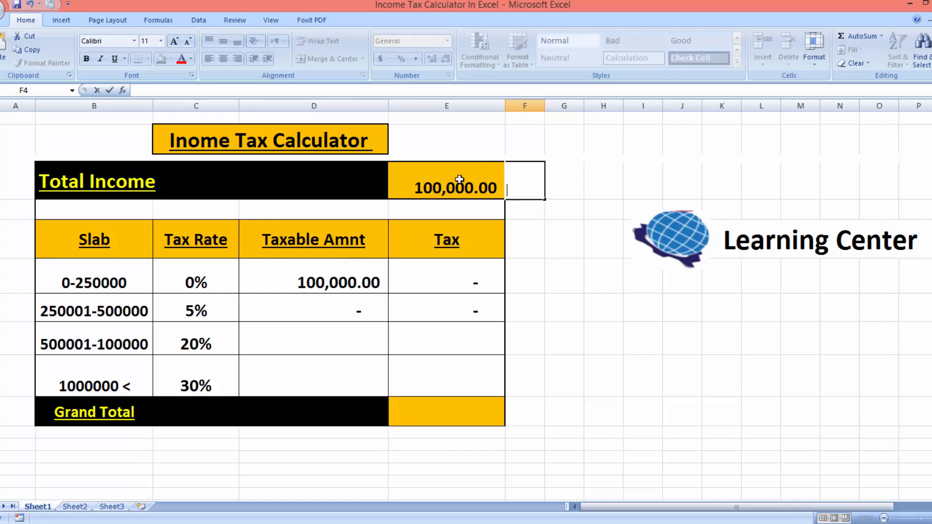
click(458, 181)
text(4)
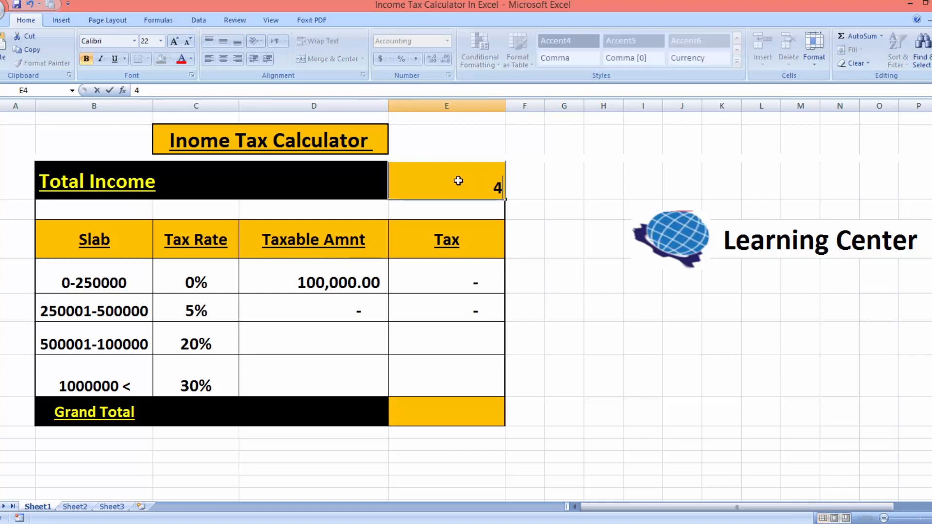
key(BackSpace)
text(500000)
key(Tab)
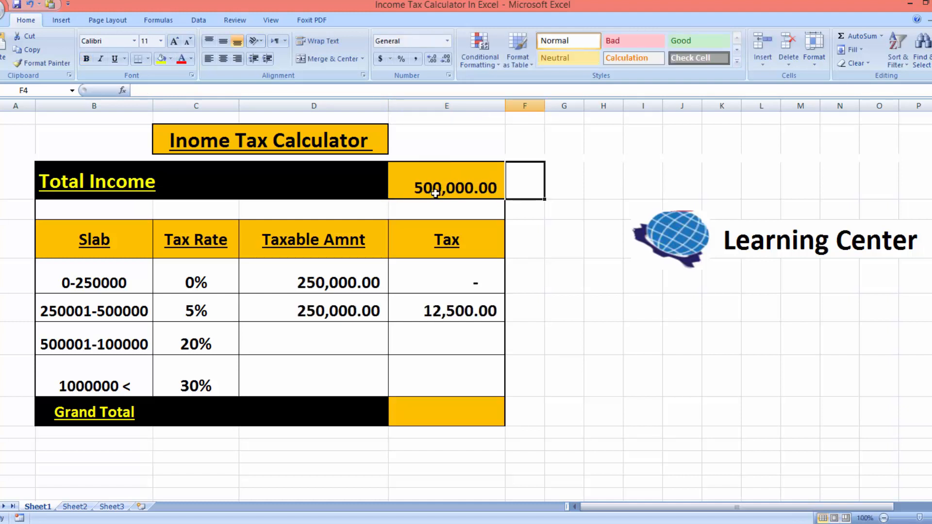
Reduce the Total Income in cell E4 to 50000 by removing one zero
click(435, 180)
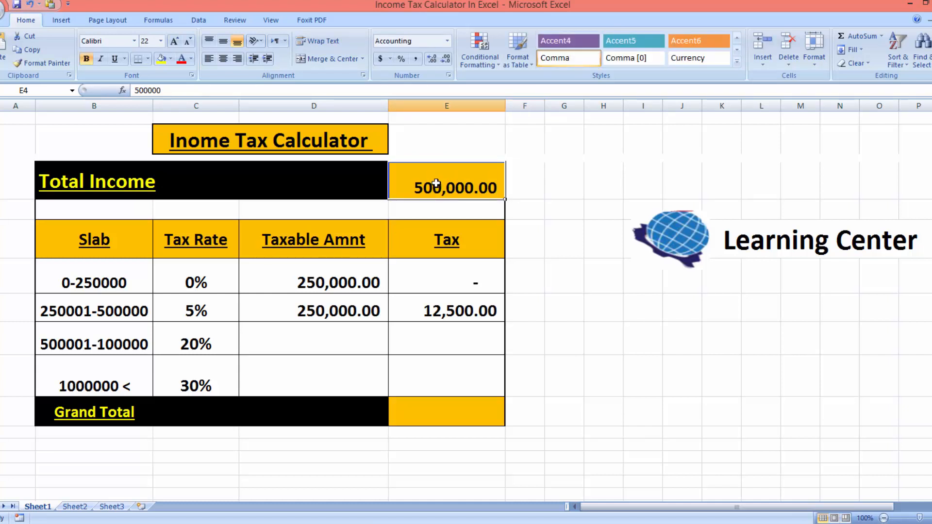
double_click(471, 188)
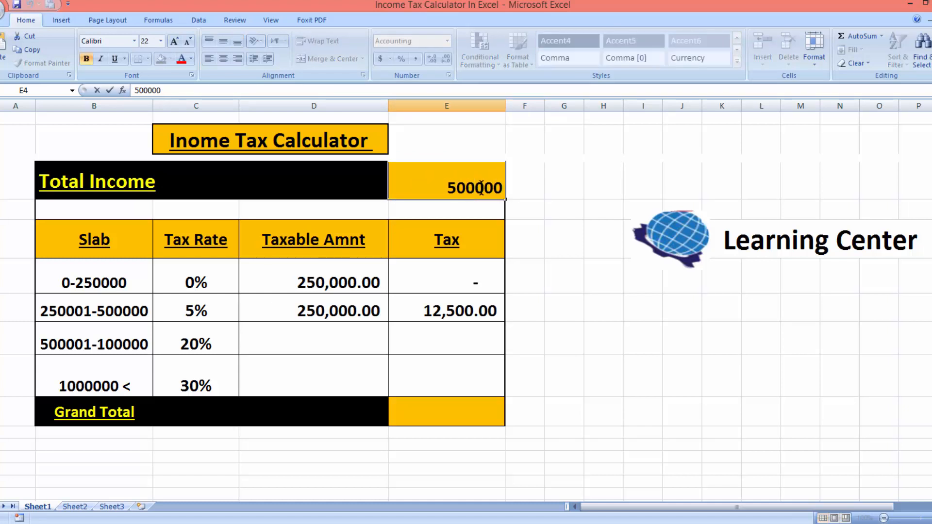
key(BackSpace)
key(Tab)
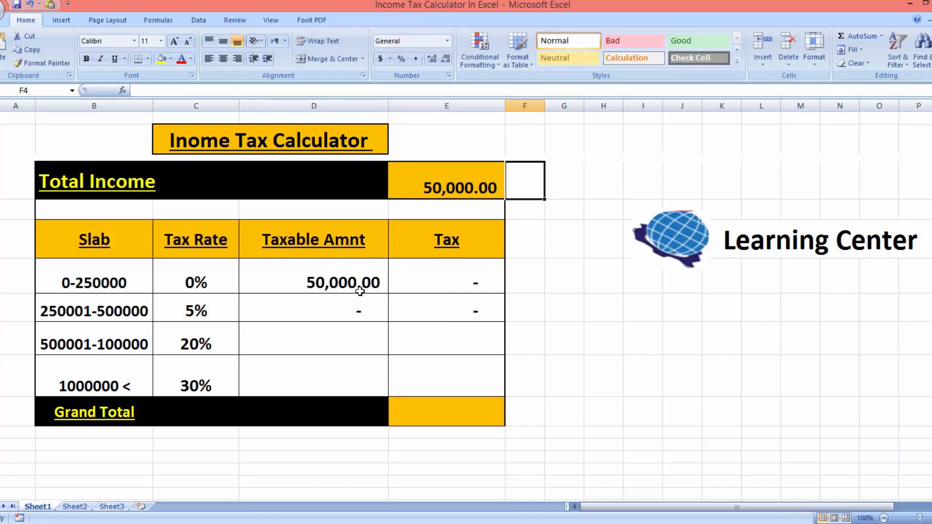
Change the Total Income in cell E4 to 400000
click(435, 186)
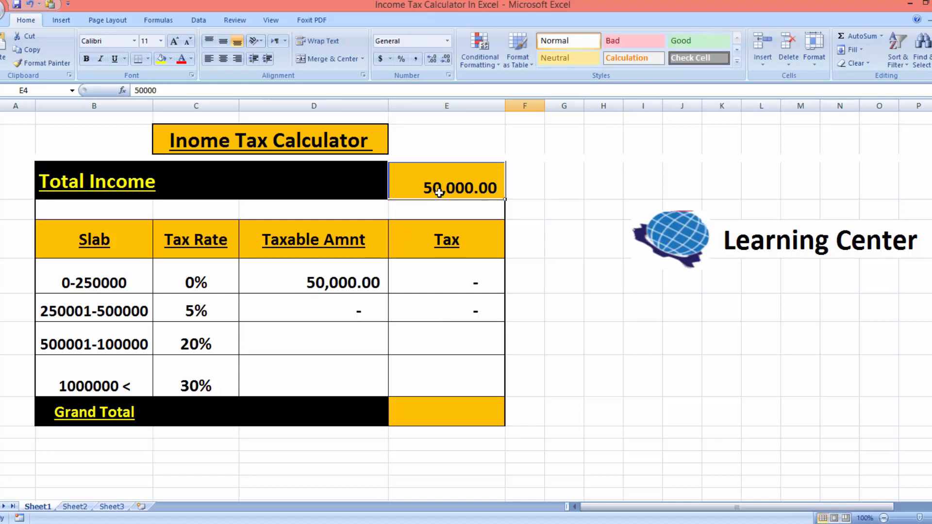
text(40000)
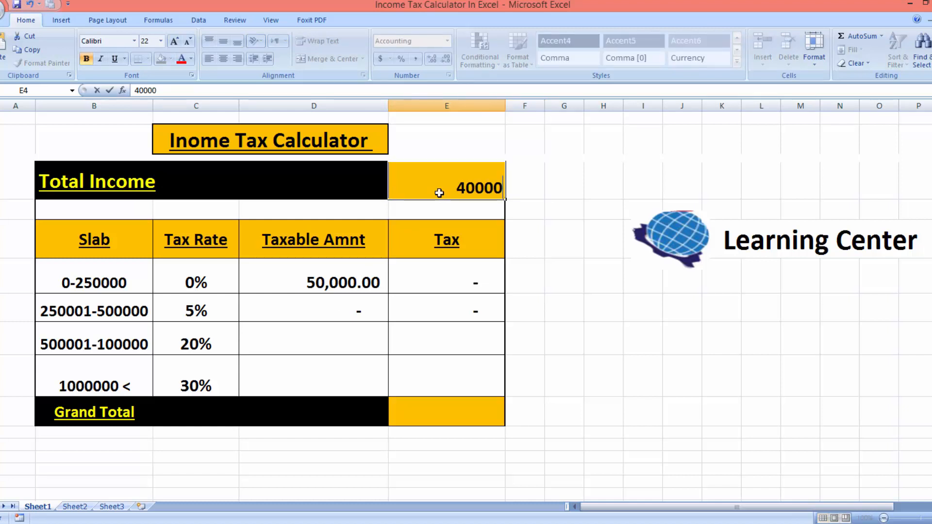
text(0)
key(Tab)
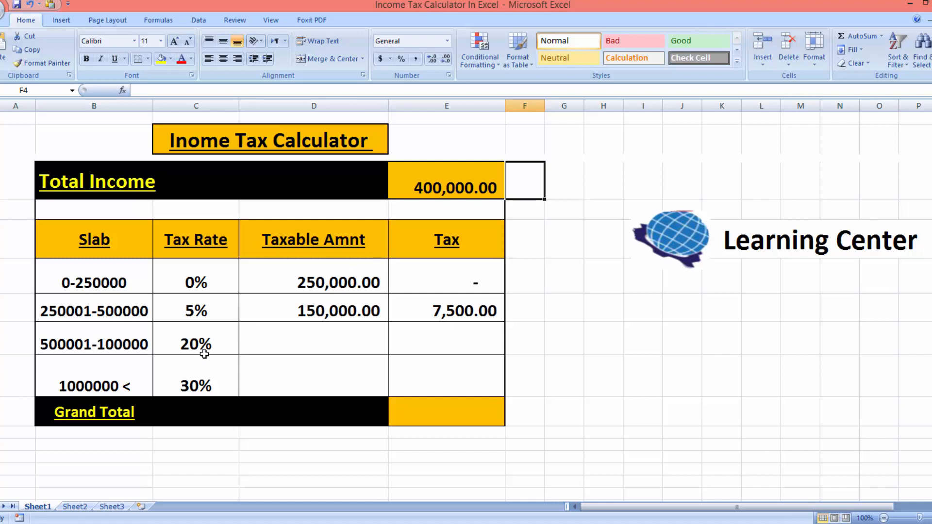
Start an IF formula in cell D9 for the 20% slab that tests E4>1000000 and returns 500000 when true
click(285, 343)
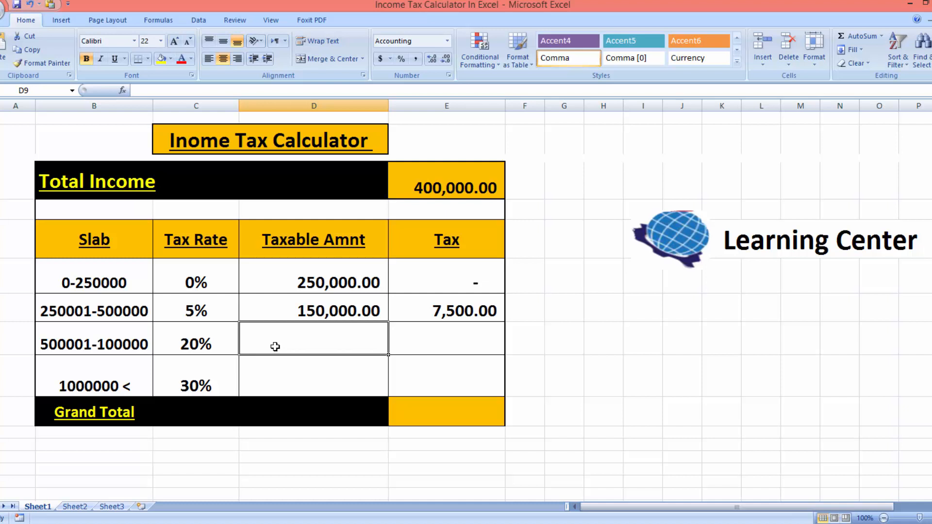
text(=IF()
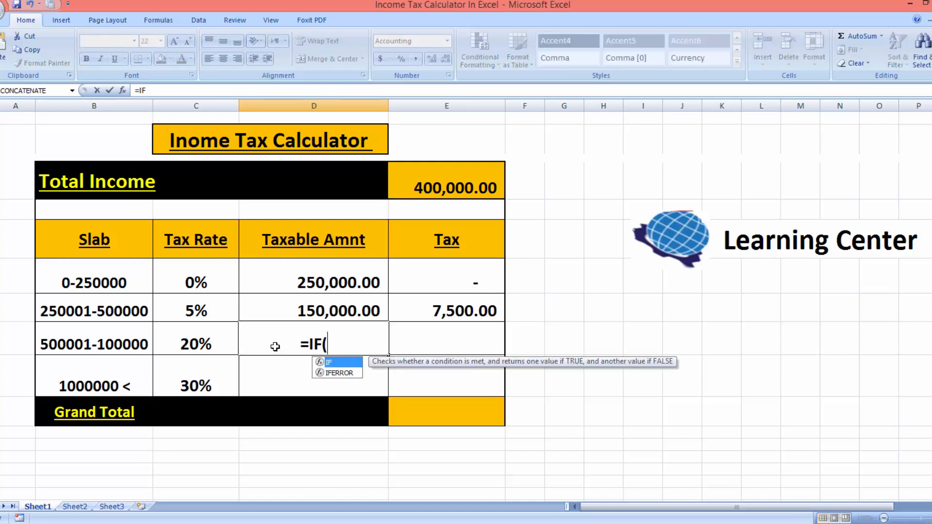
click(467, 191)
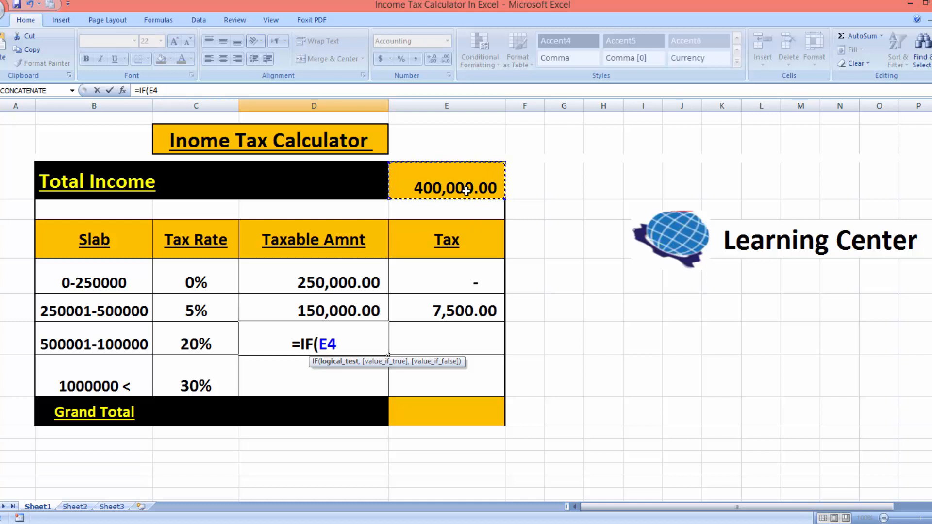
text(>)
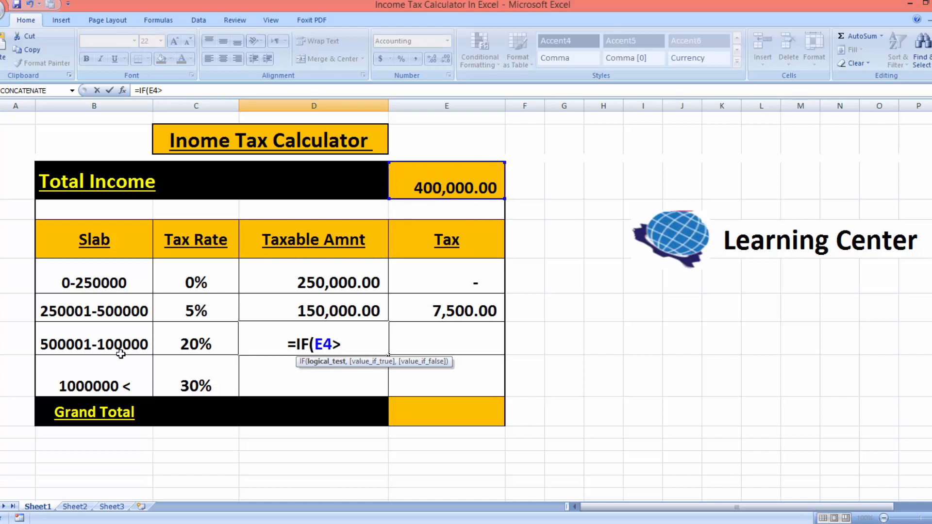
text(100)
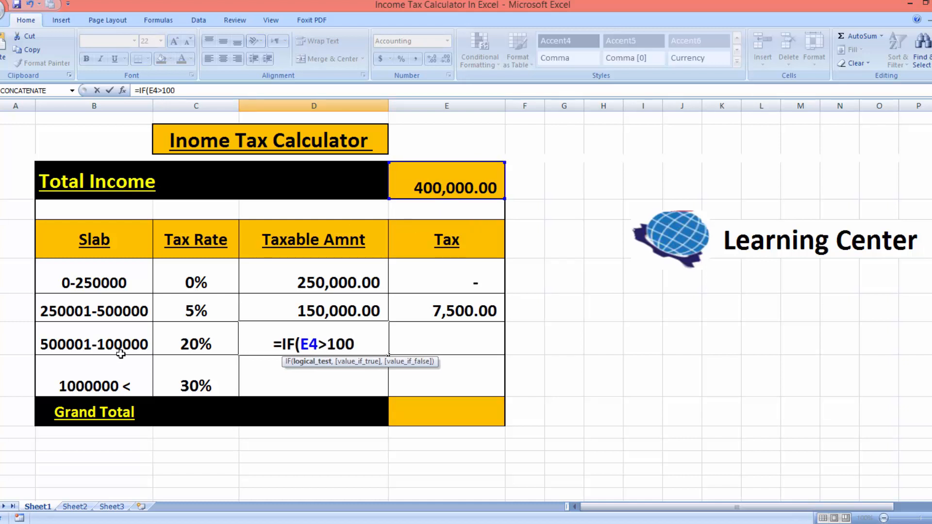
text(00)
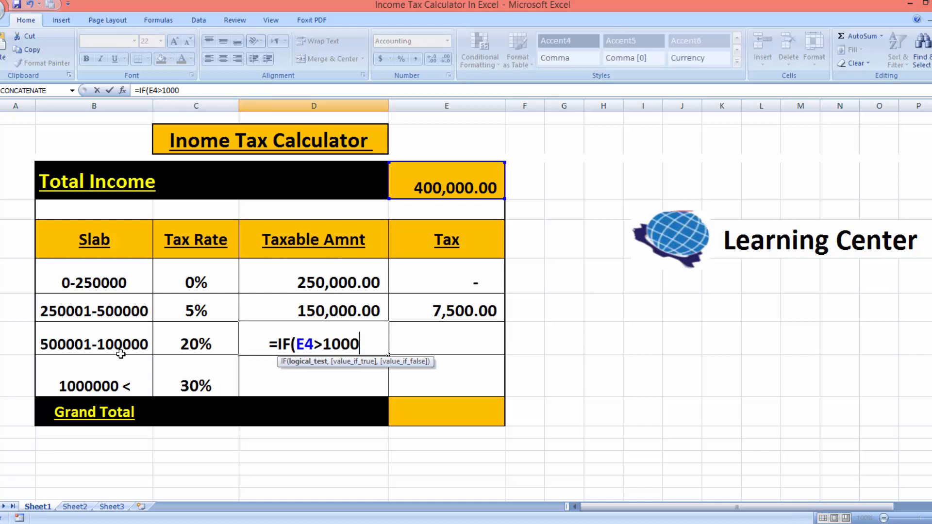
text(000)
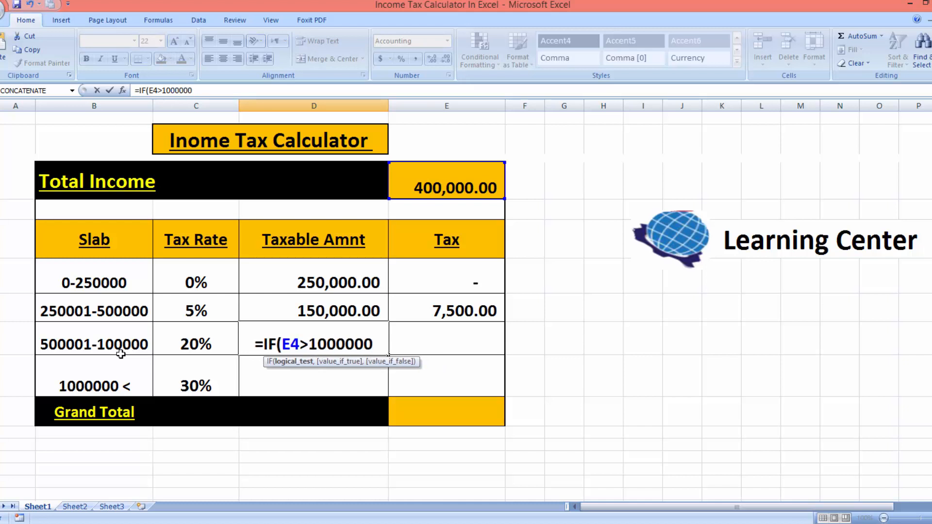
text(,)
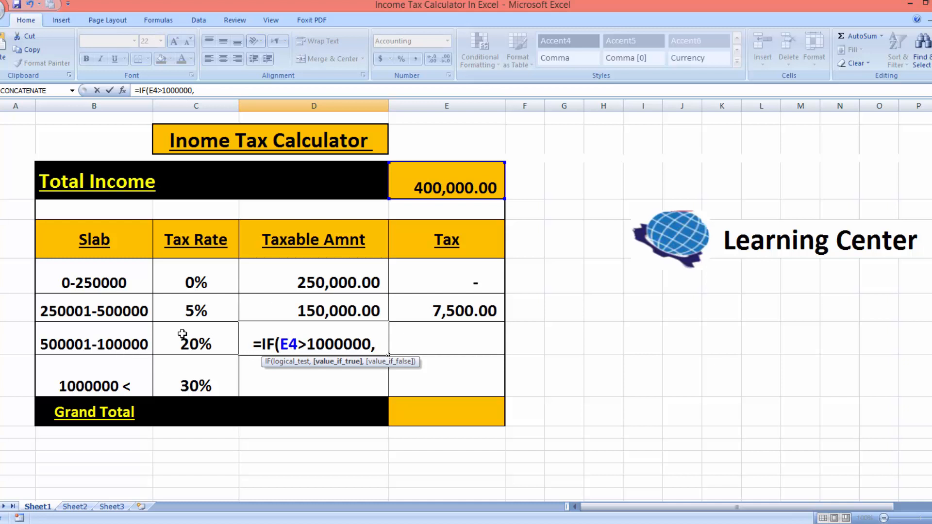
text(5)
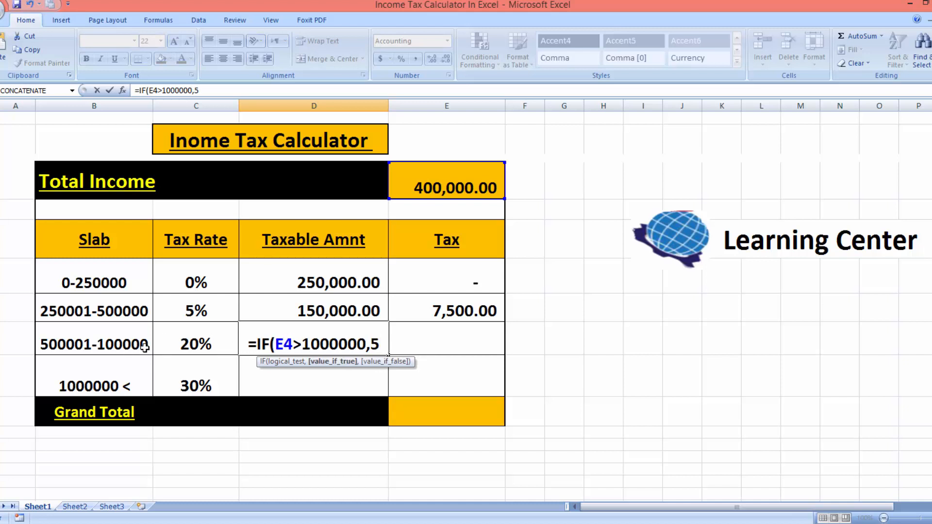
text(000)
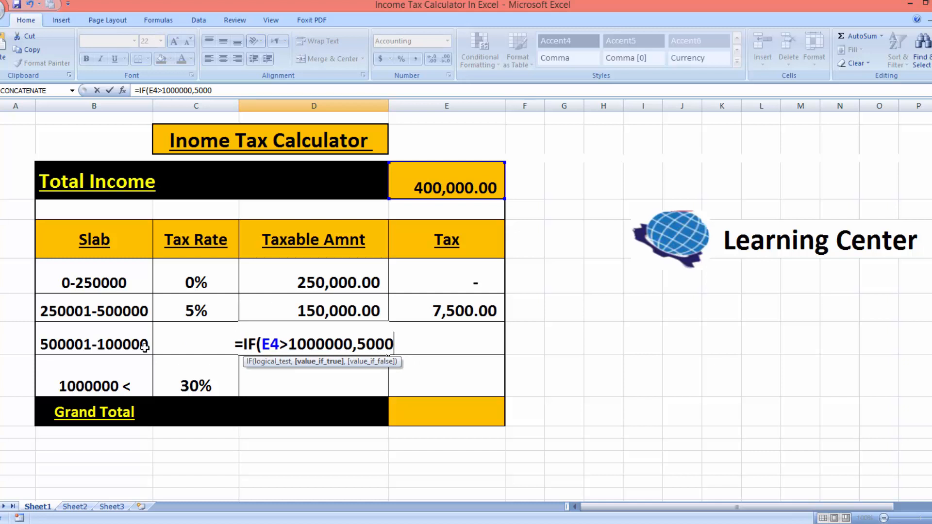
text(00,)
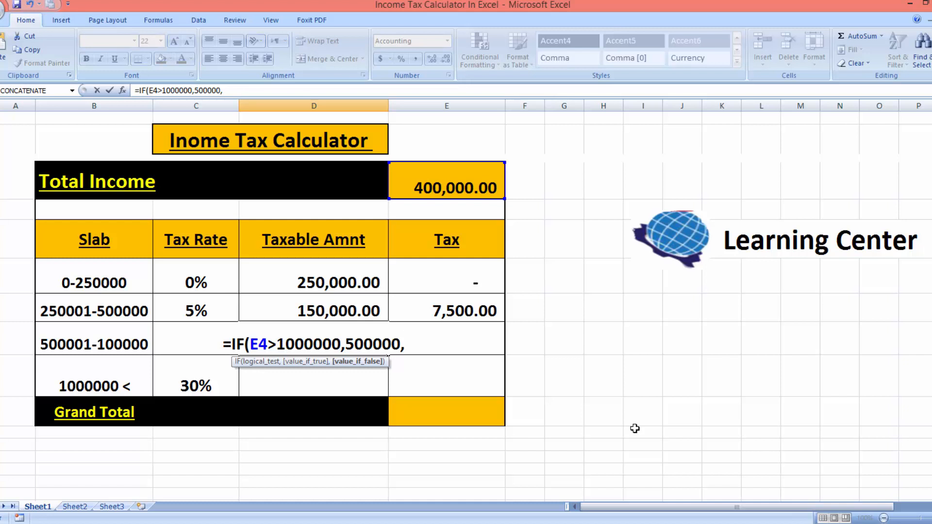
Complete the IF formula in cell D9 with (E4-D7-D8) as the value if false
text(()
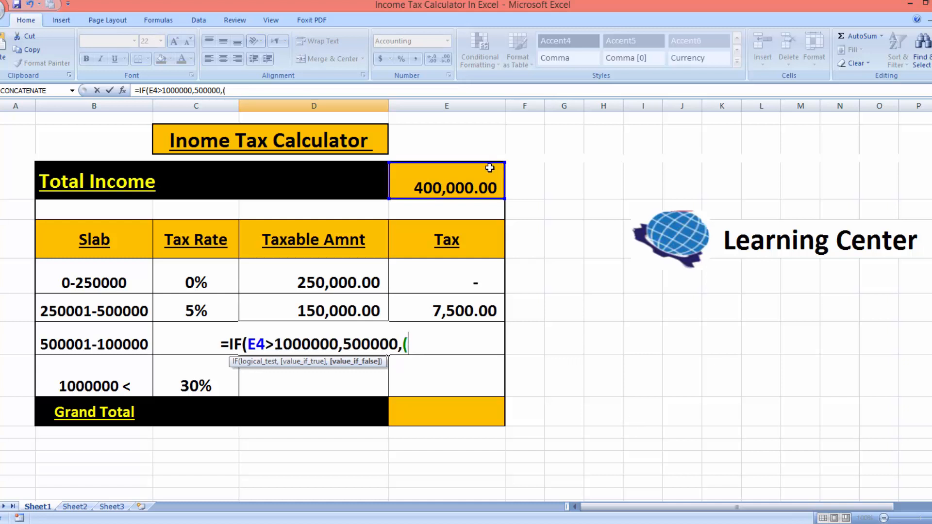
click(467, 185)
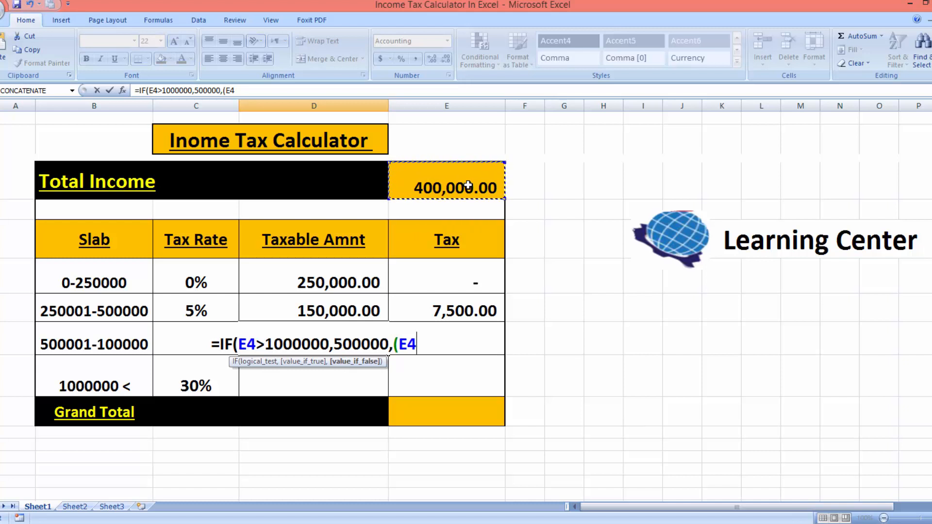
text(-)
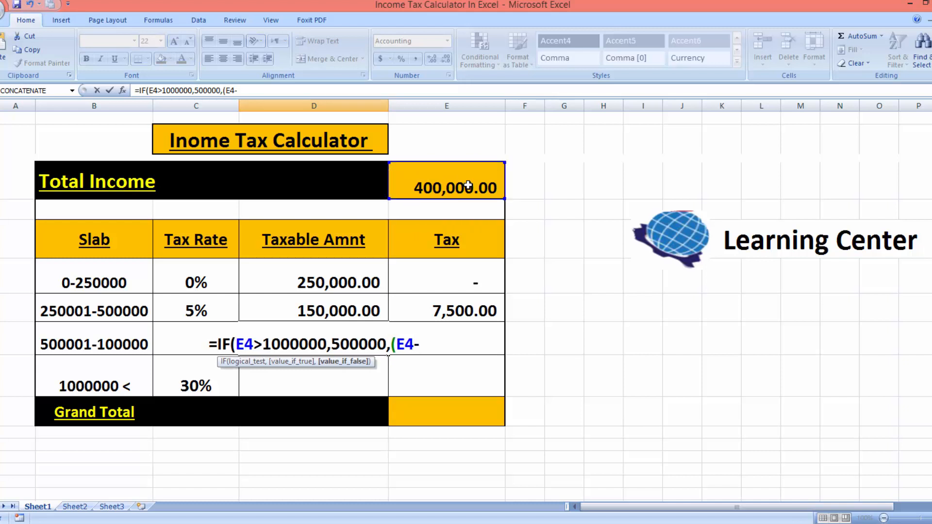
click(336, 285)
text(-)
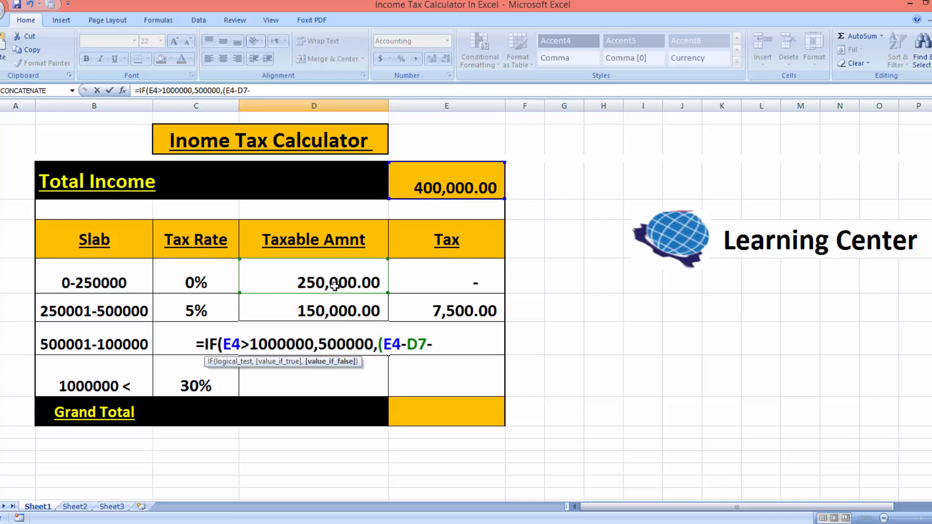
click(330, 310)
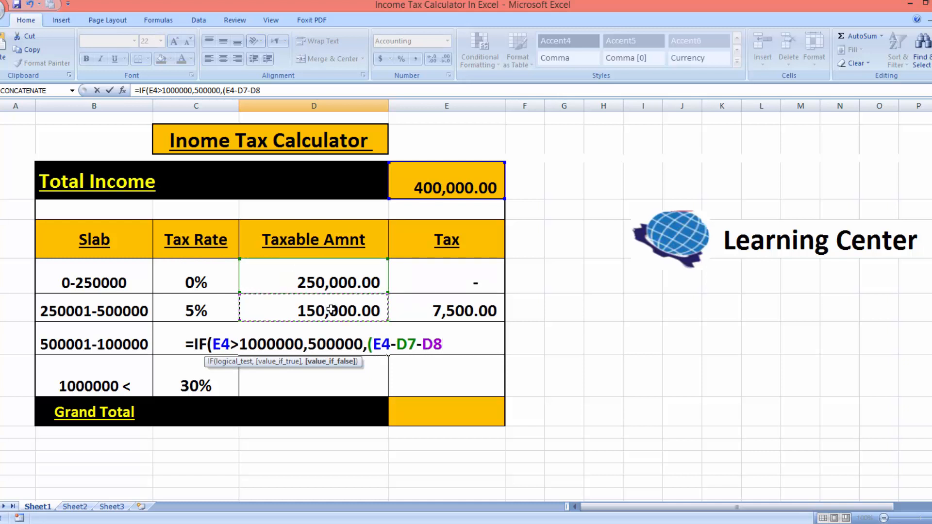
text())
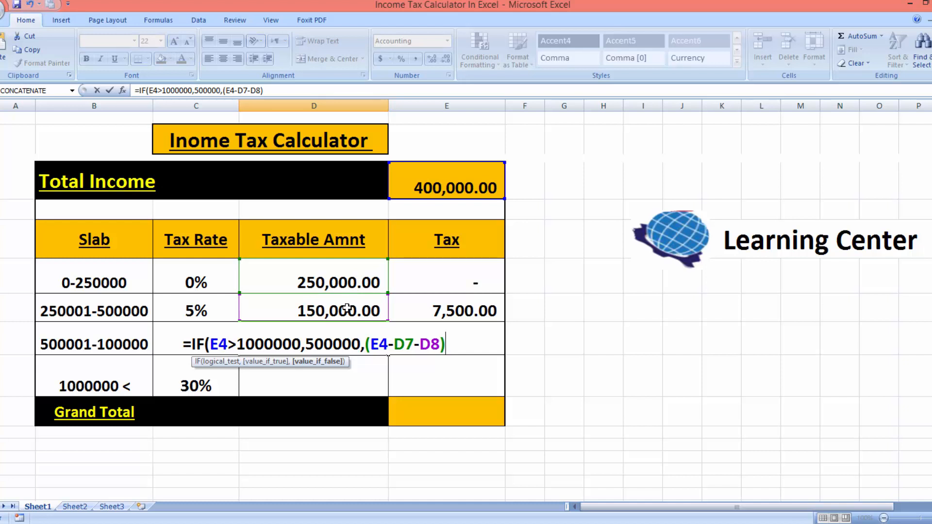
text())
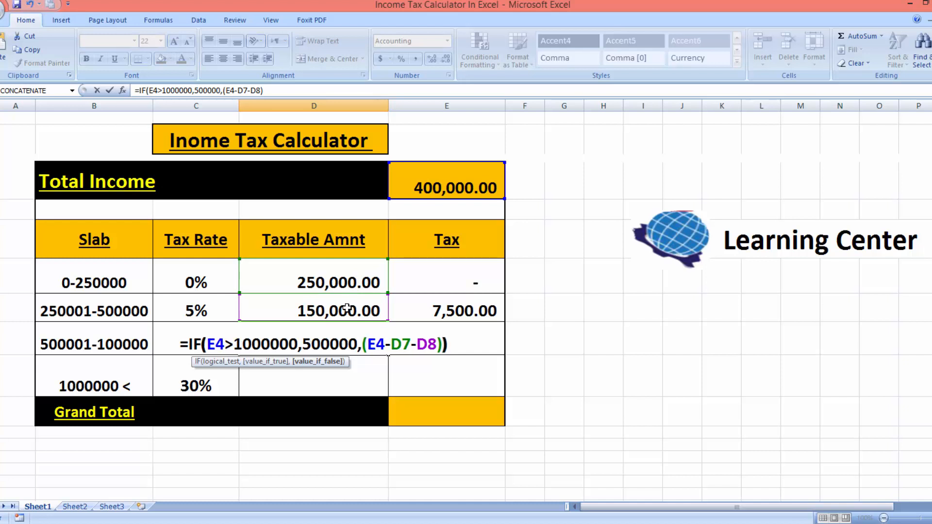
key(Return)
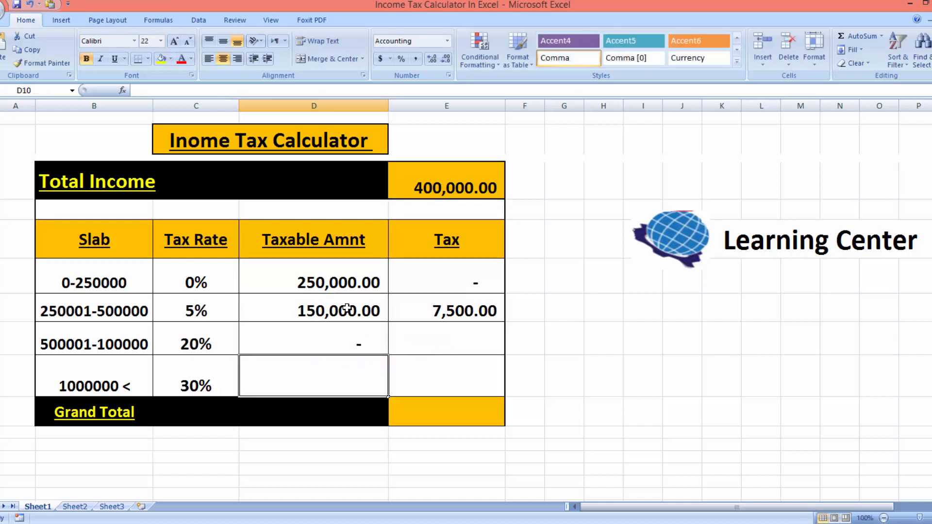
Set the Total Income in cell E4 to 1000000 to test the 20% slab's taxable amount
click(438, 183)
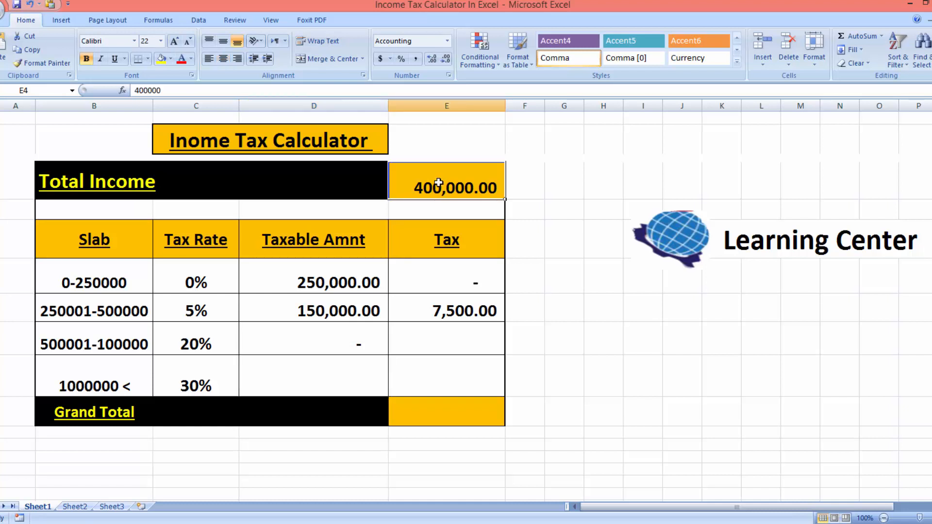
text(100000)
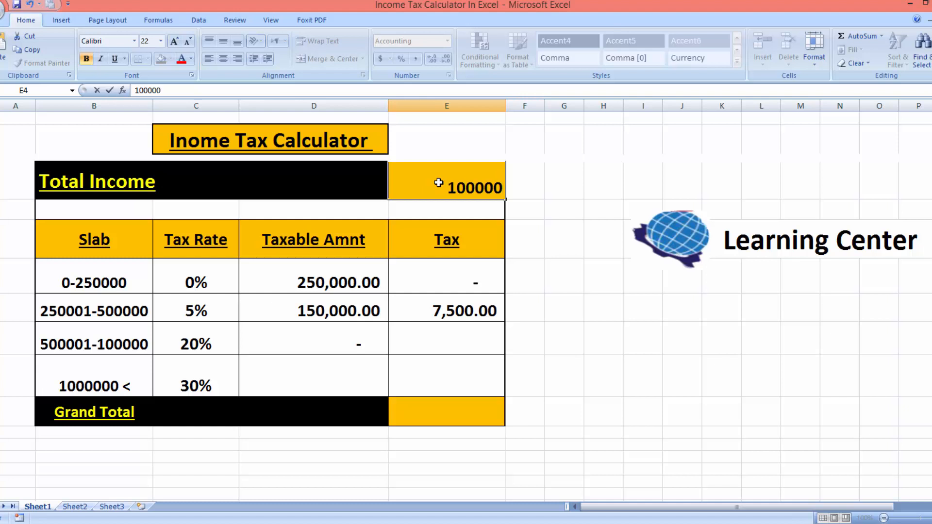
text(0)
key(Tab)
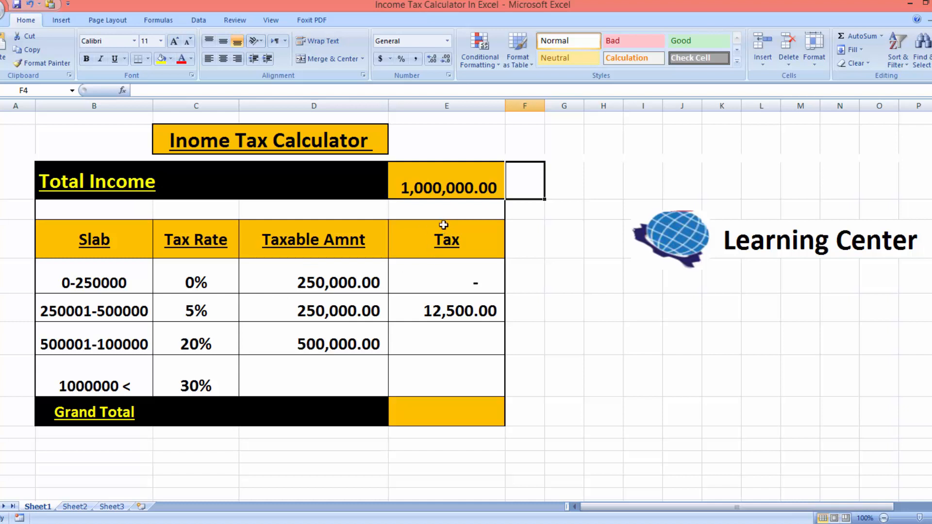
Raise the Total Income in cell E4 to 1200000 to test the 20% slab's upper limit
click(440, 195)
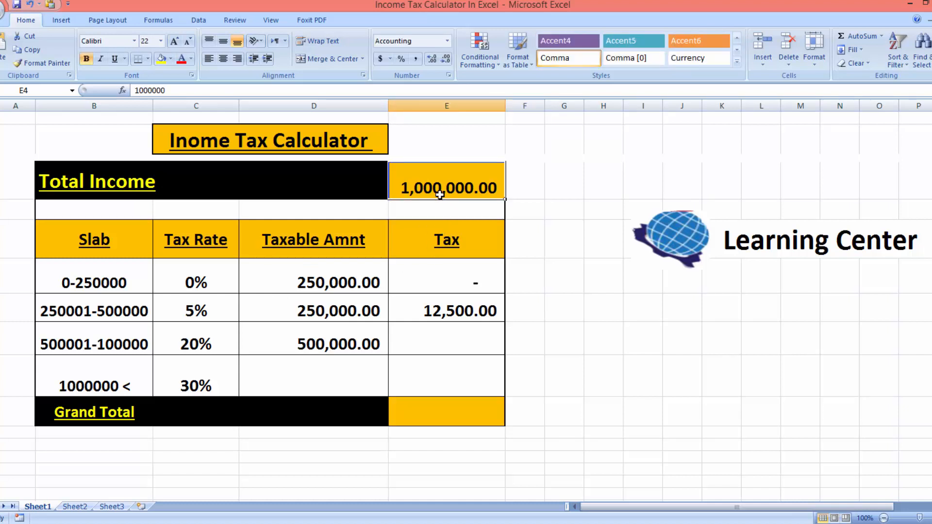
text(120000)
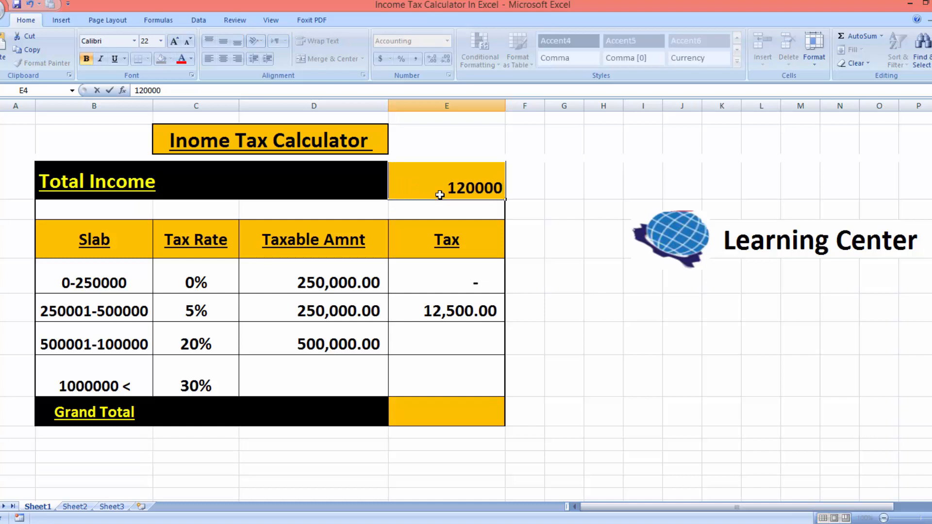
text(0)
key(Tab)
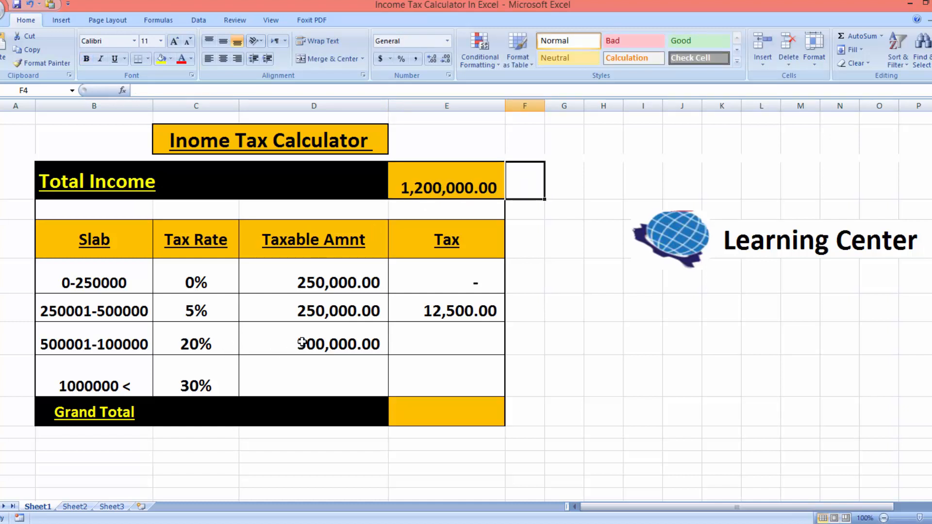
Change the Total Income in cell E4 to 800000 to test an income within the 20% slab
click(411, 195)
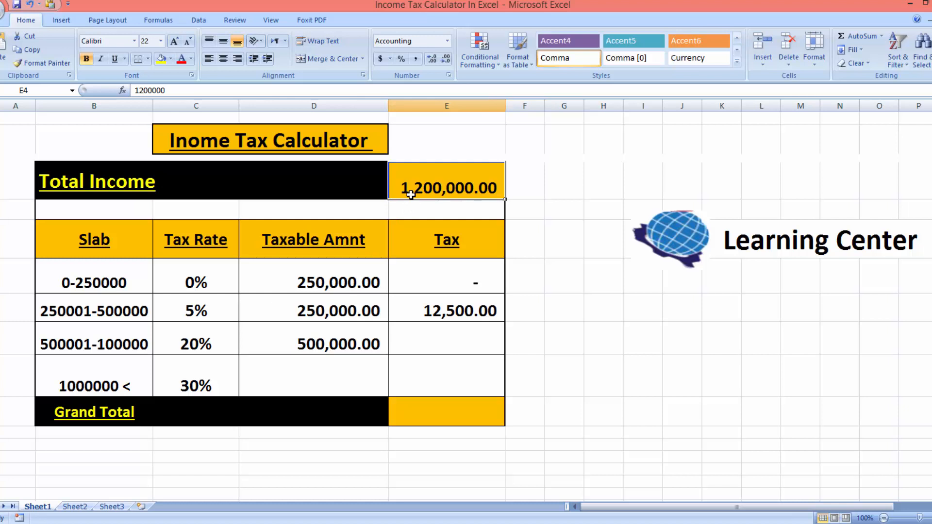
text(80000)
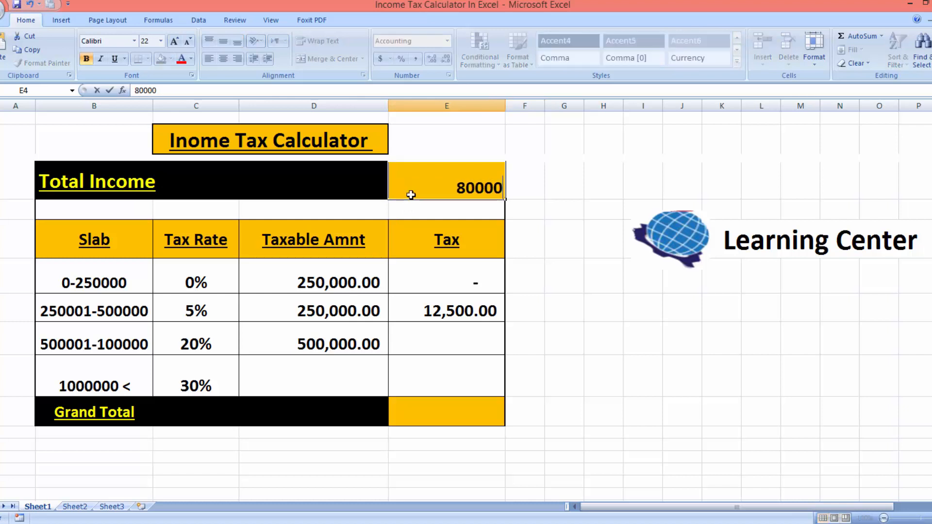
text(0)
key(Tab)
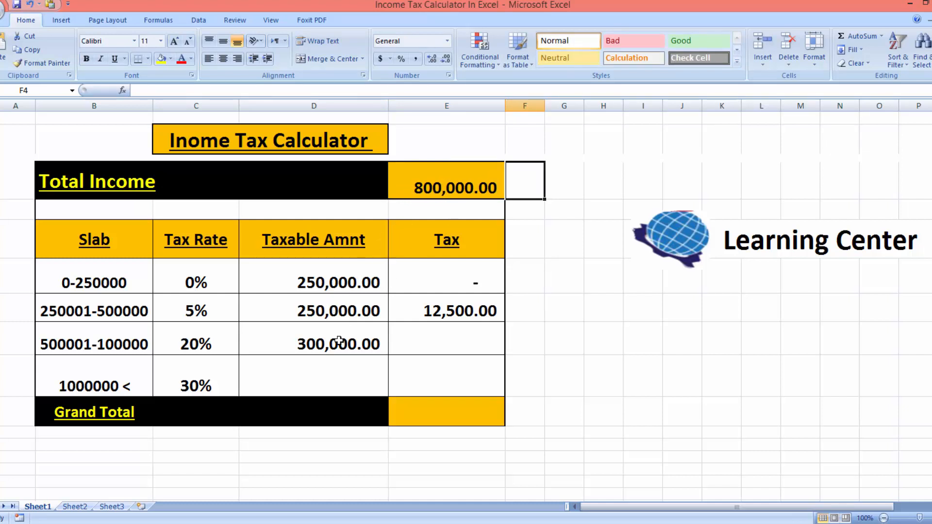
Calculate the 20% slab's tax in cell E9 with the formula =C9*D9
click(420, 339)
text(=)
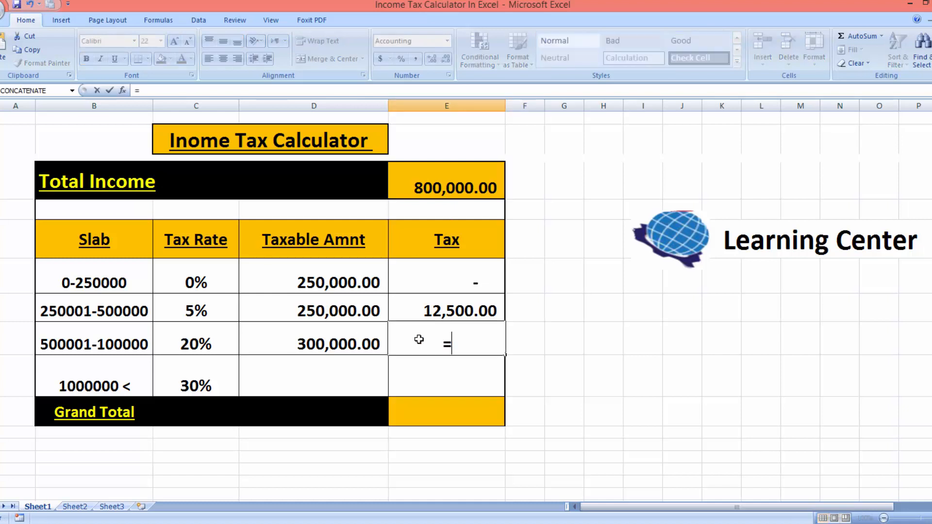
click(214, 344)
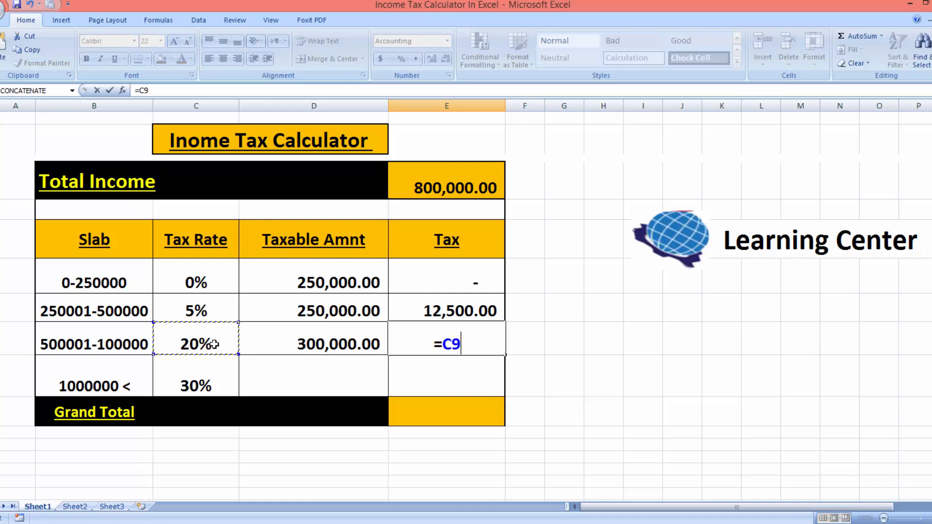
text(*)
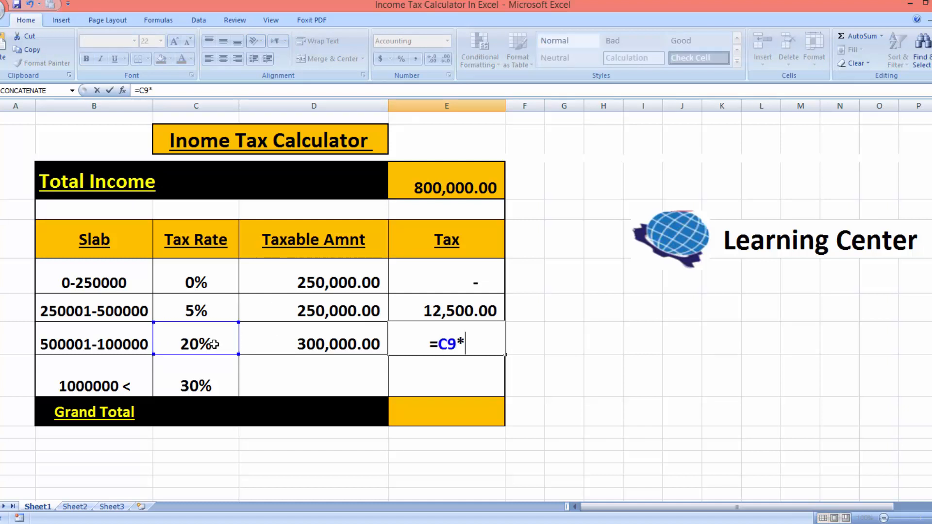
click(371, 343)
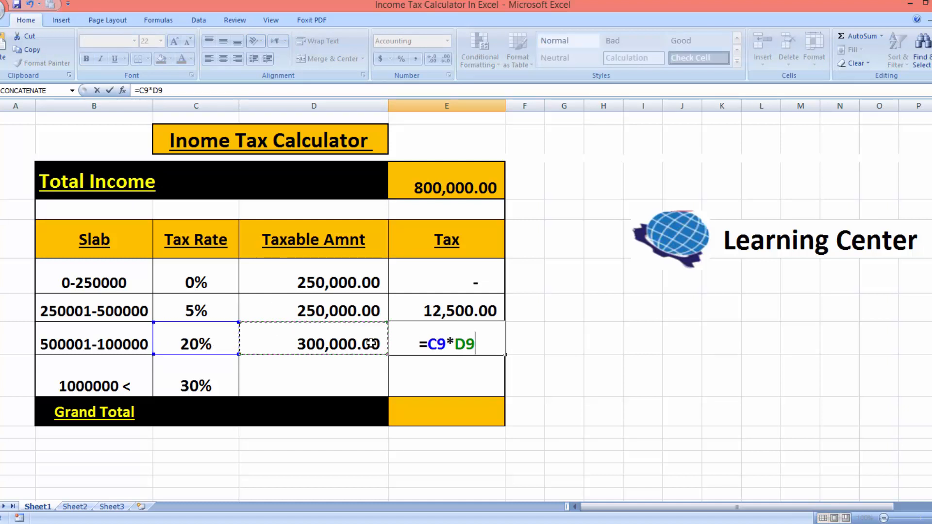
key(Return)
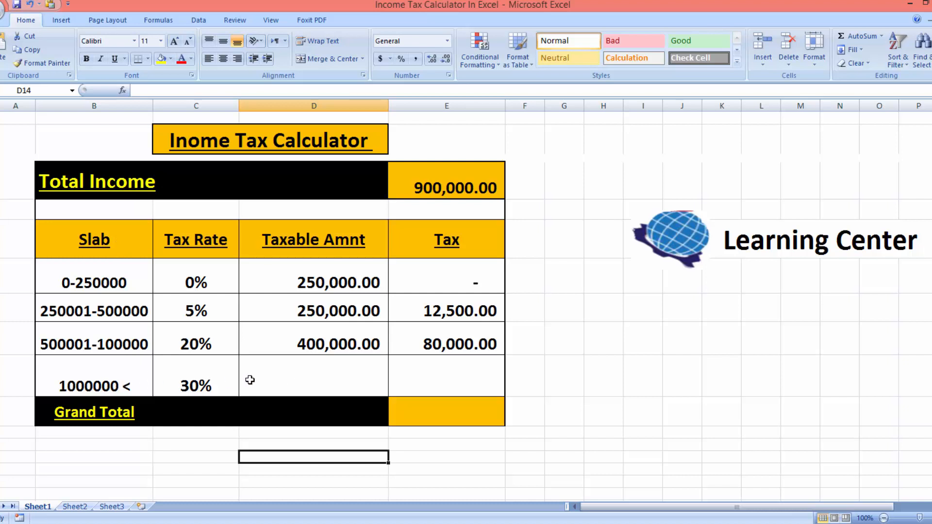
Start an IF formula in cell D10 for the 30% slab with the logical test E4>1000000
click(140, 386)
click(273, 384)
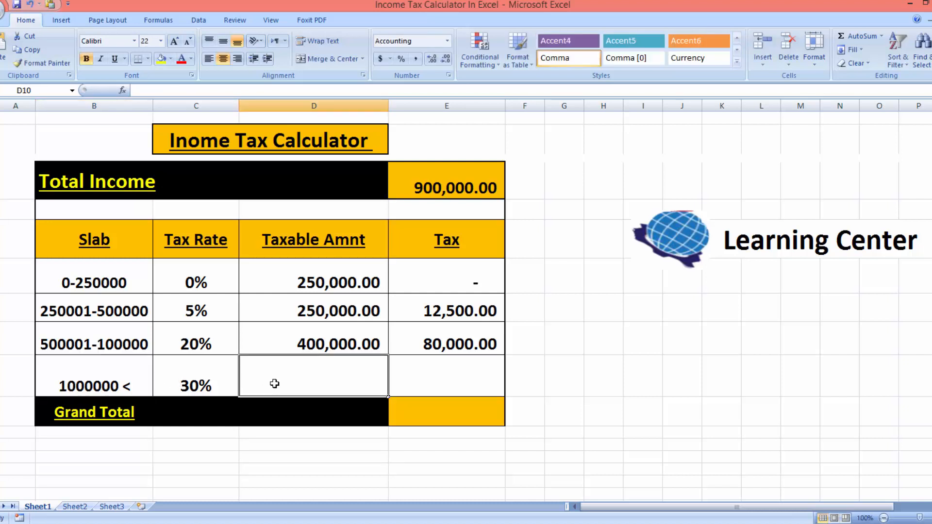
text(=I)
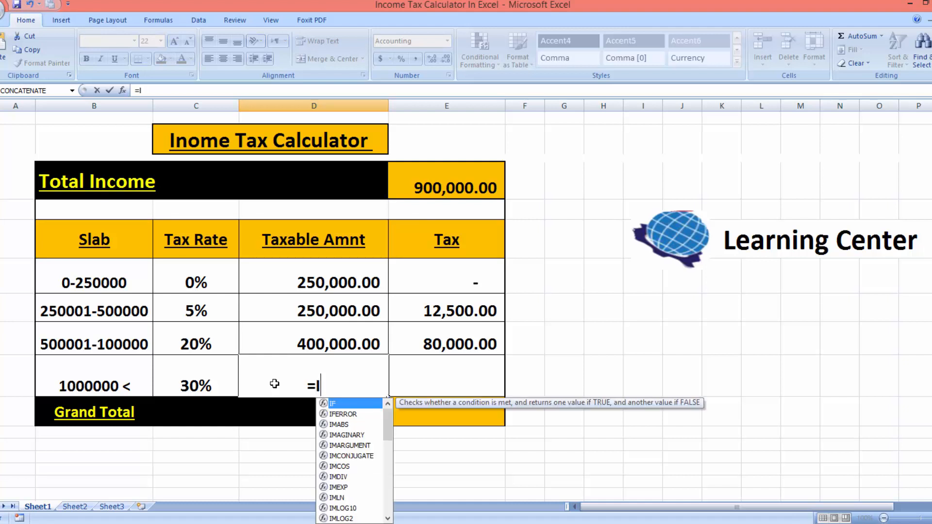
text(F()
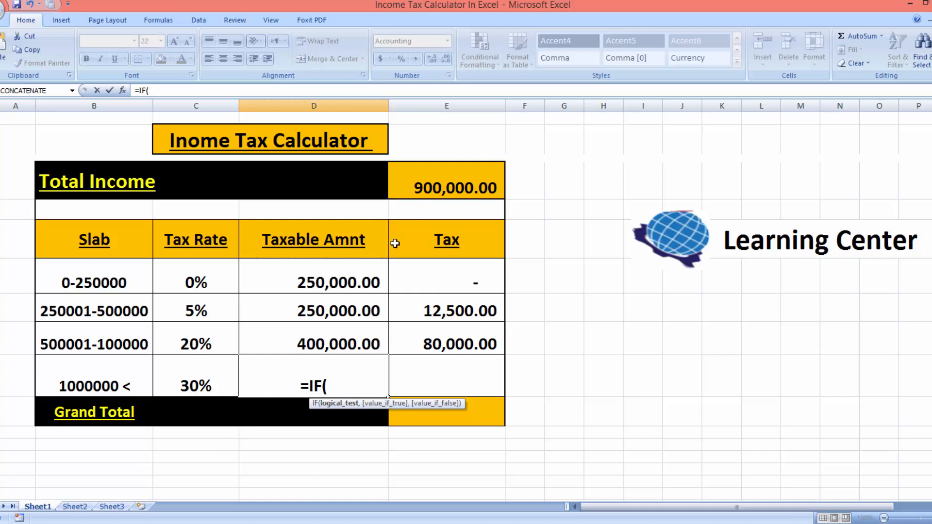
click(431, 192)
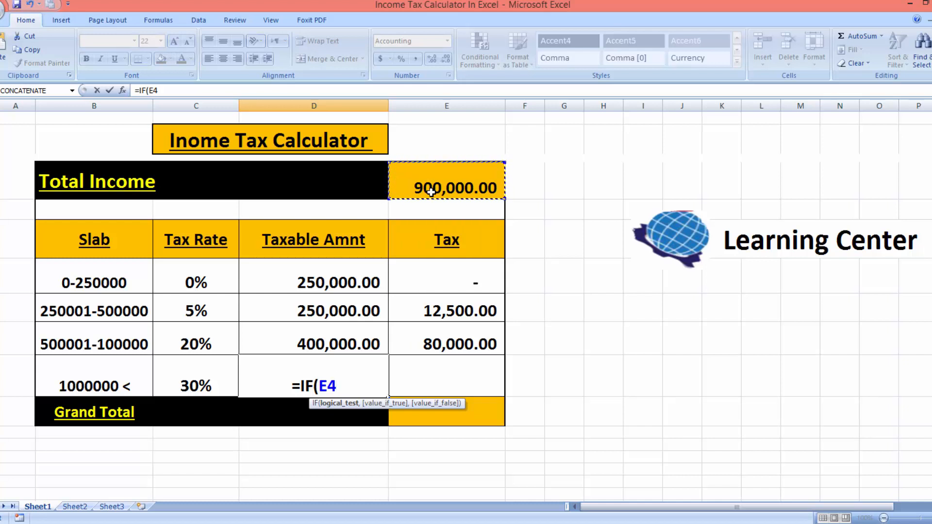
text(>10000)
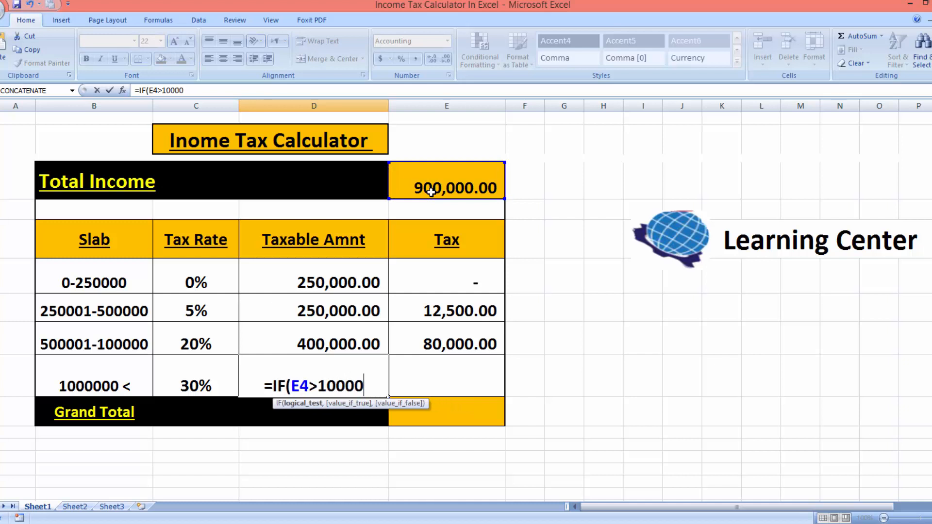
text(00)
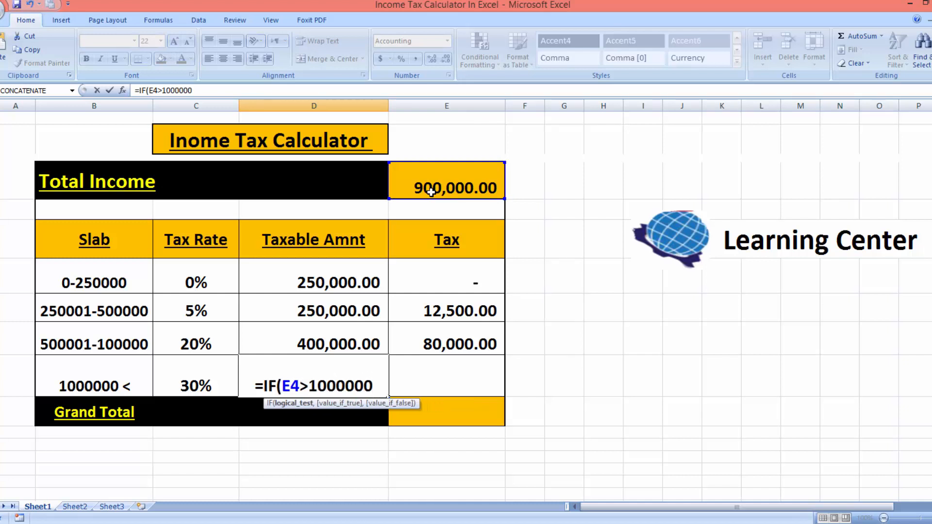
text(,)
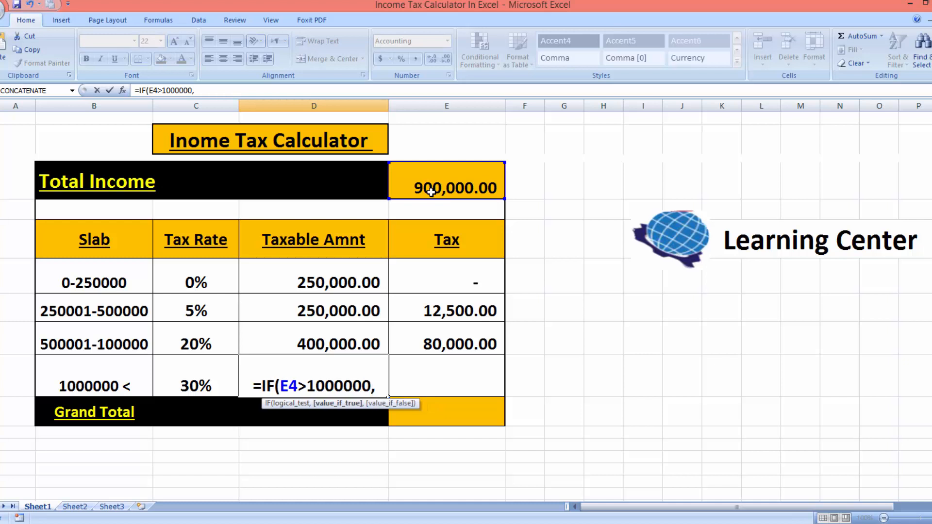
Enter (E4-D7-D8-D9) as the value if true in cell D10's IF formula for the 30% slab
text(()
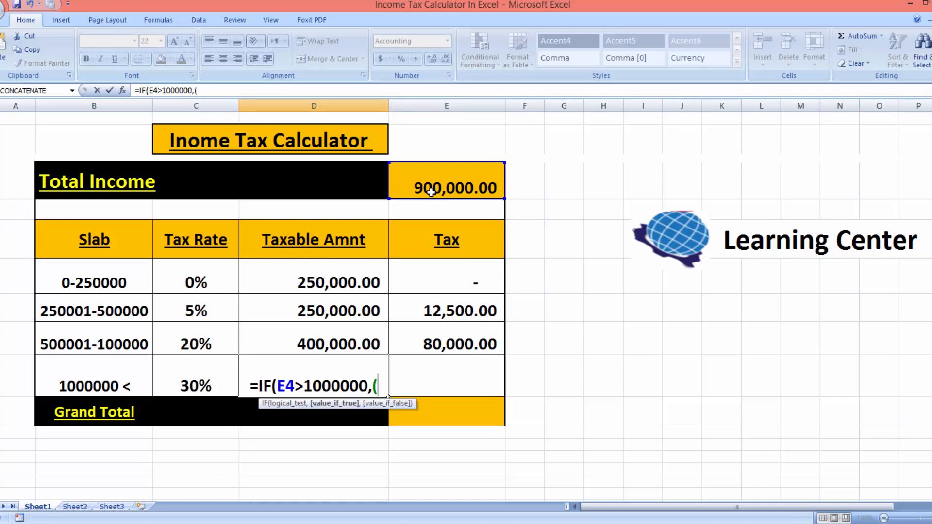
click(431, 192)
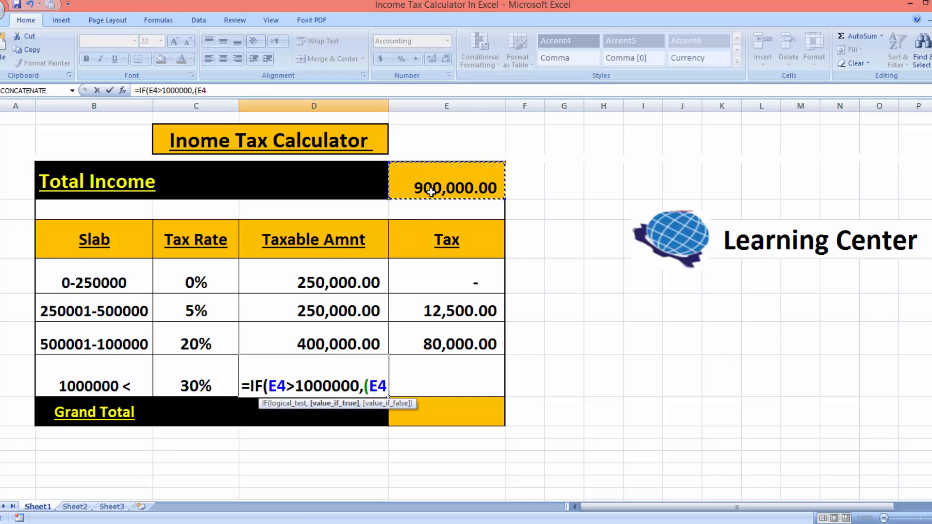
text(-)
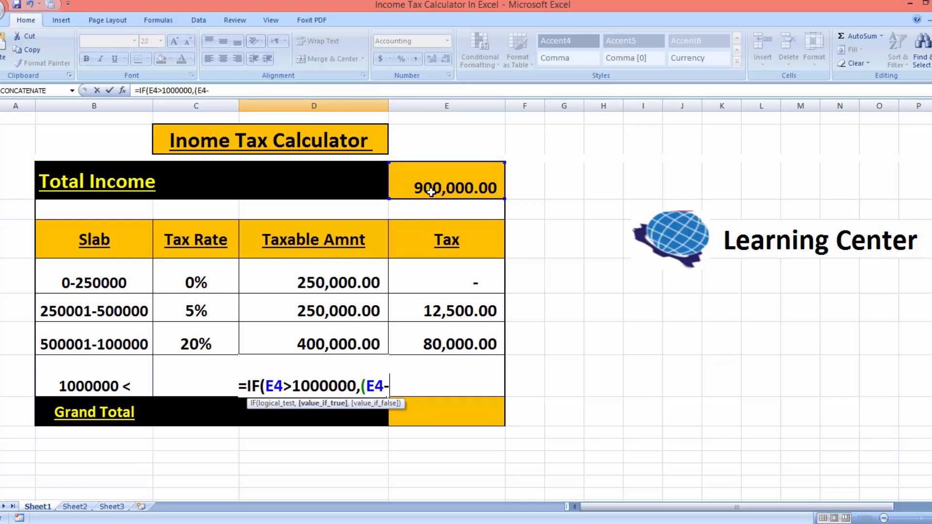
click(353, 291)
text(-)
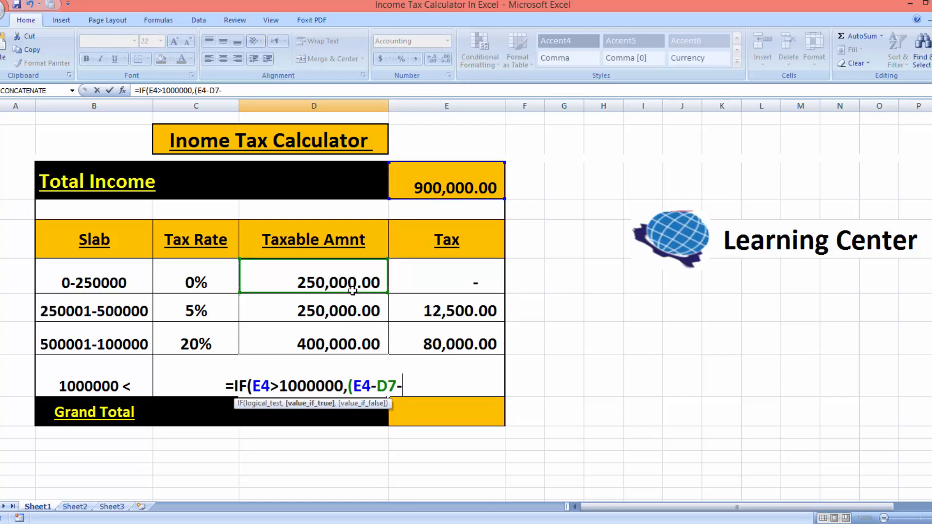
click(353, 311)
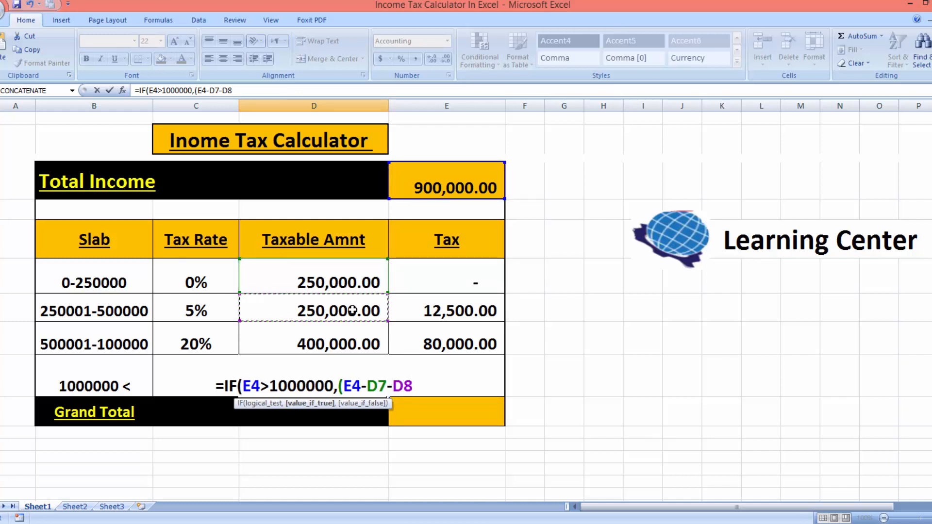
text(-)
click(353, 331)
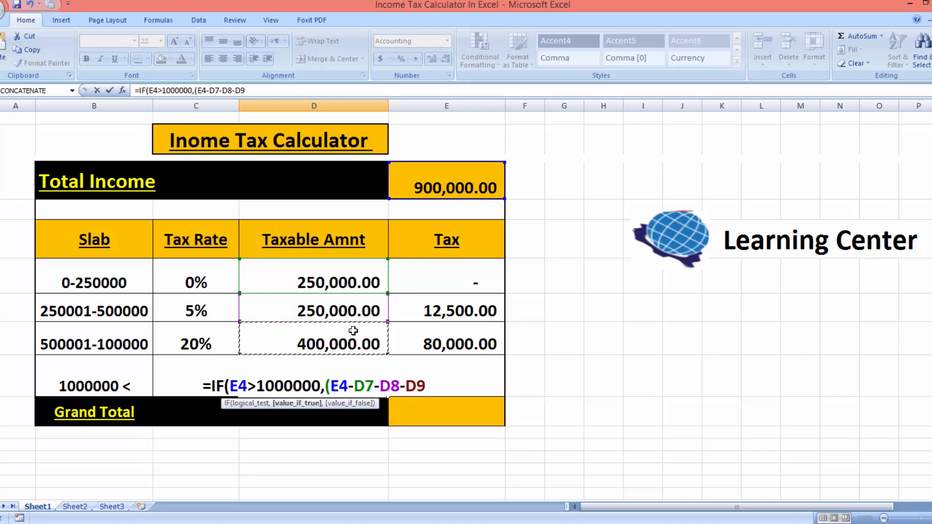
text())
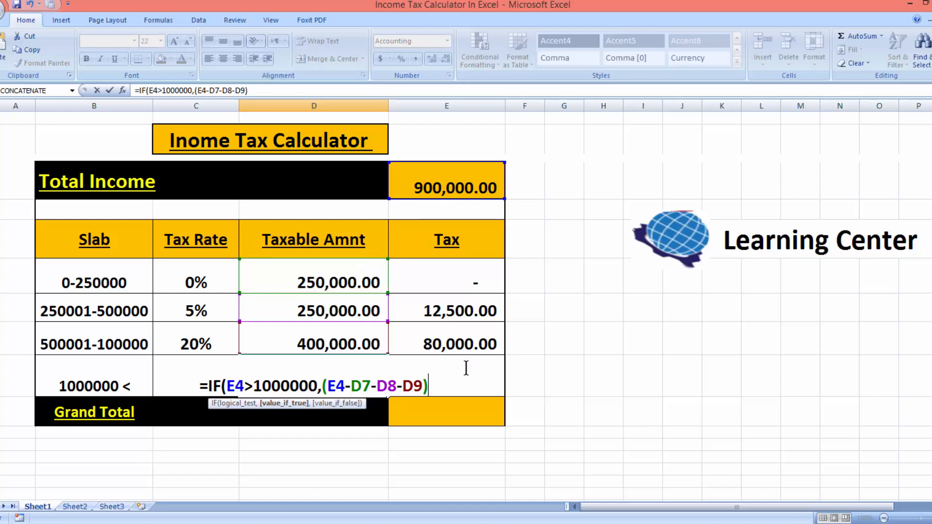
Complete cell D10's IF formula with 0 as the value if false and commit it
text(,)
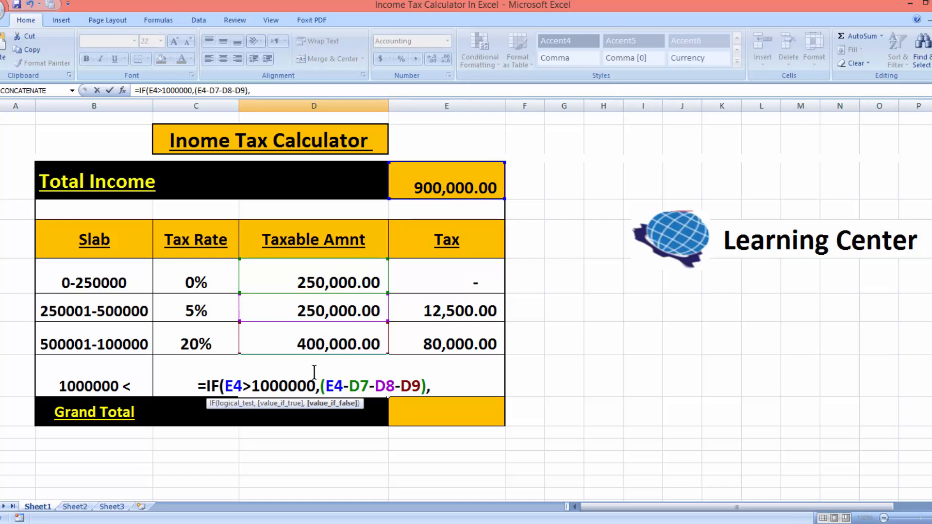
text(0)
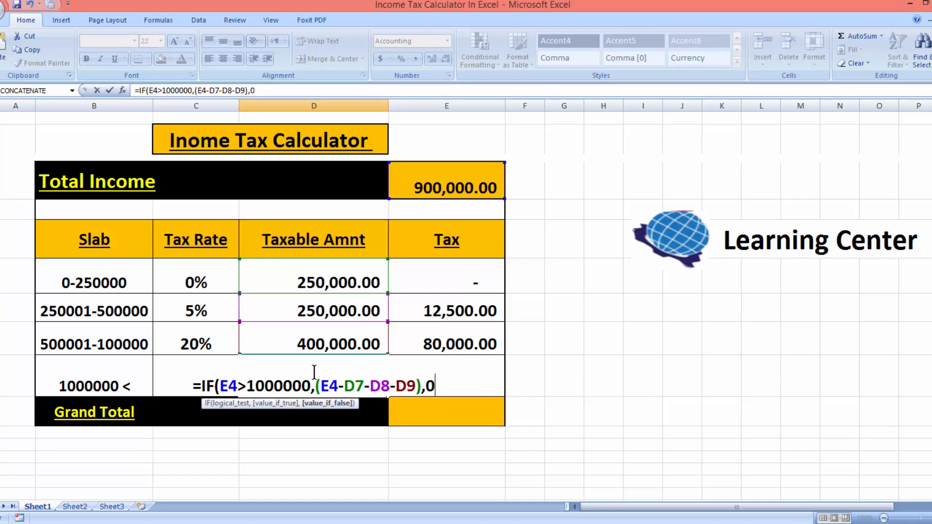
text())
key(Return)
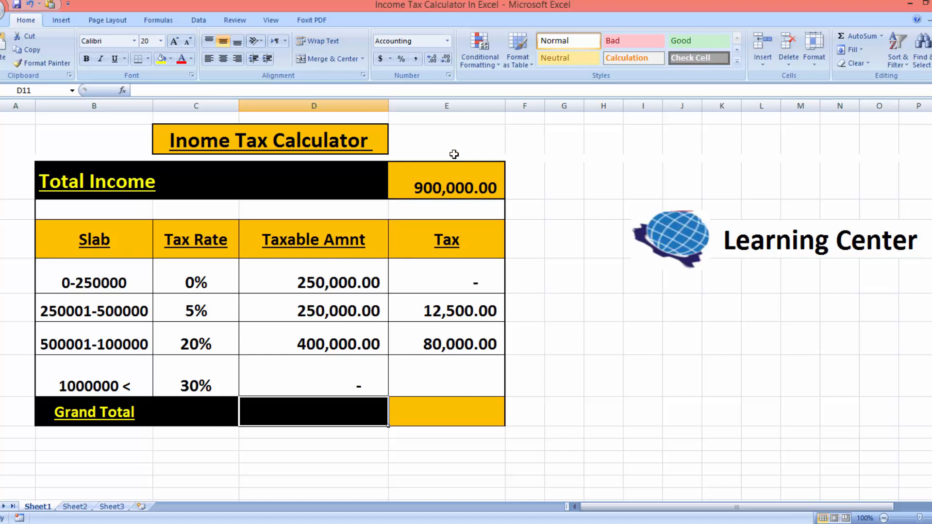
Set the Total Income in cell E4 to 1200000 to test the 30% slab's taxable amount
click(453, 173)
text(120000)
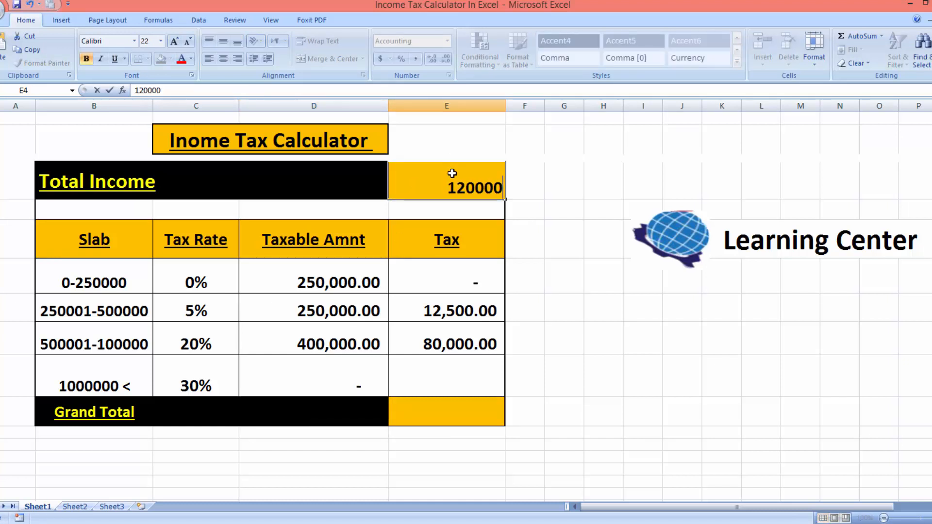
text(0)
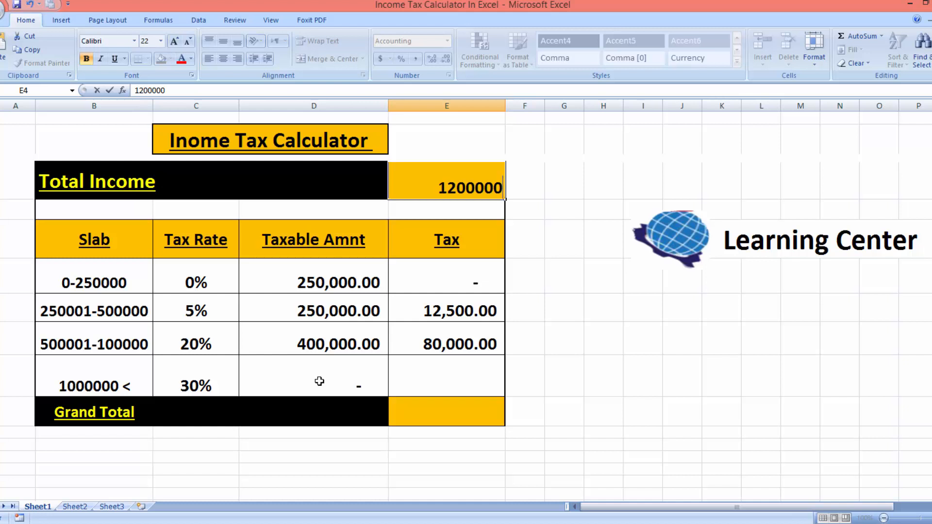
key(Return)
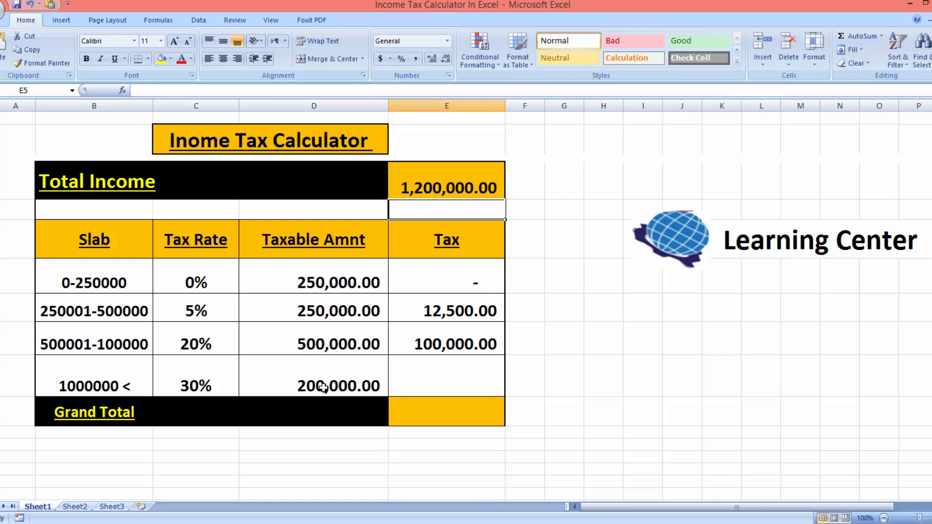
Raise the Total Income in cell E4 to 1500000 to test the 30% slab with a higher income
click(447, 186)
text(1)
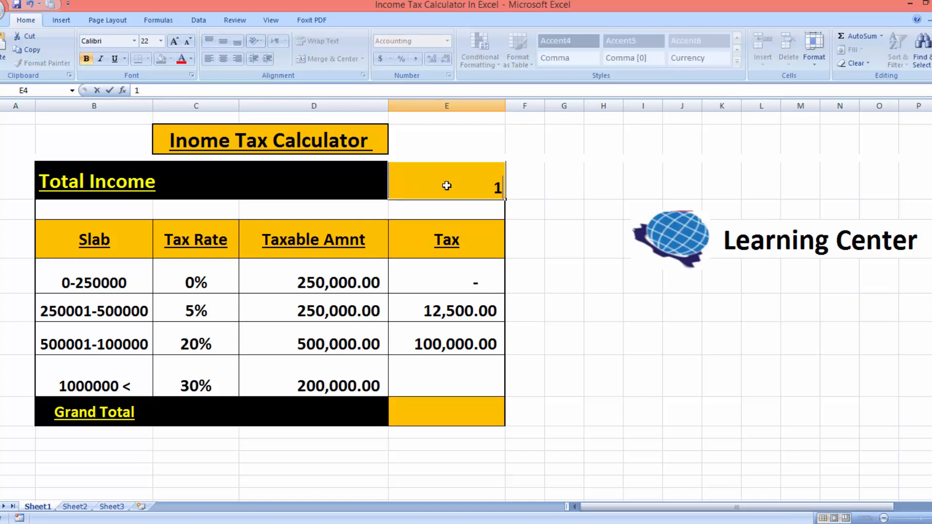
text(500000)
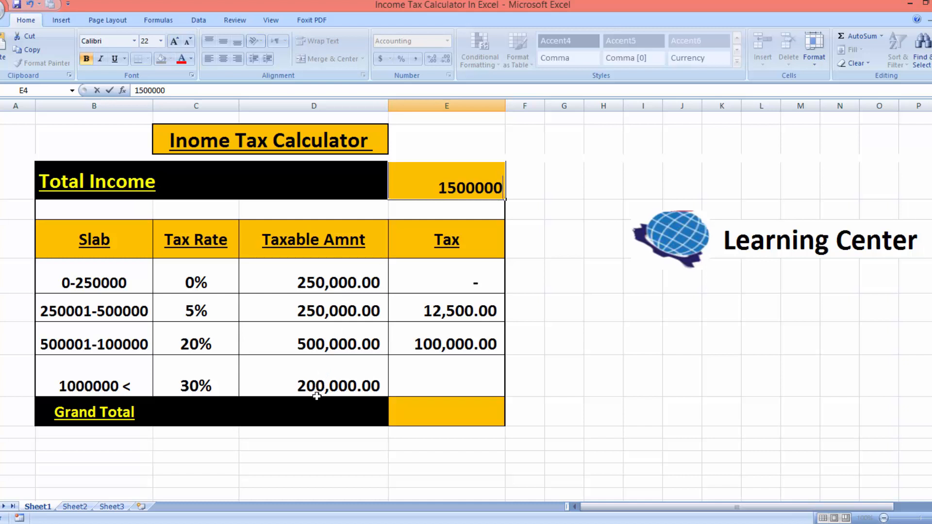
key(Return)
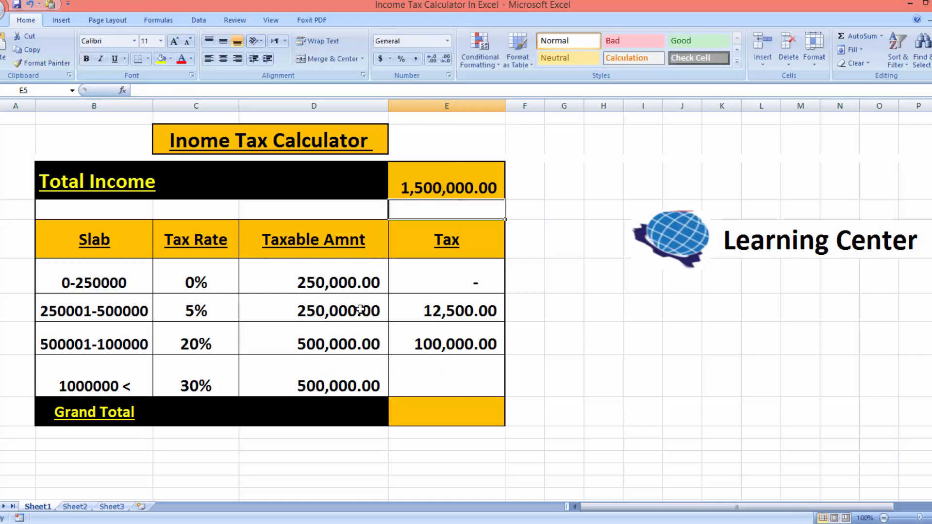
Calculate the 30% slab's tax in cell E10 with the formula =C10*D10
click(431, 373)
text(=)
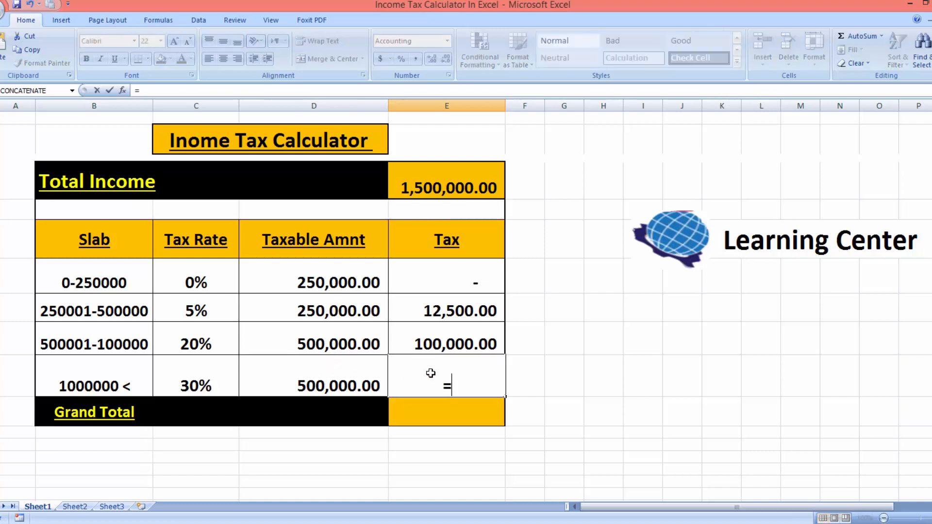
click(212, 381)
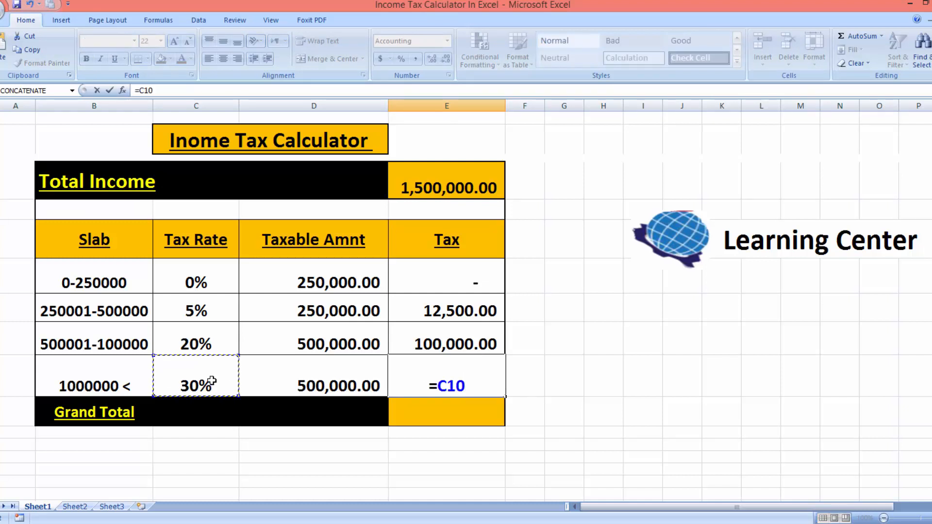
text(*)
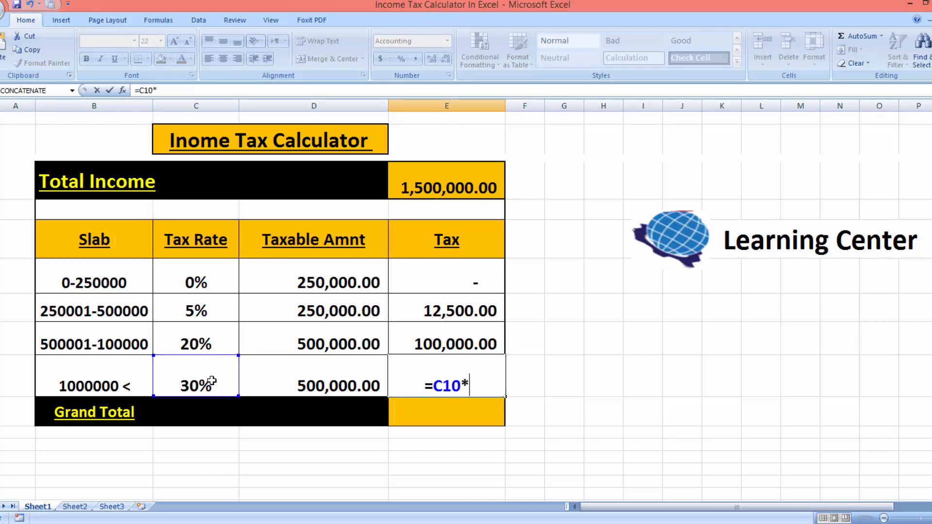
click(328, 379)
key(Return)
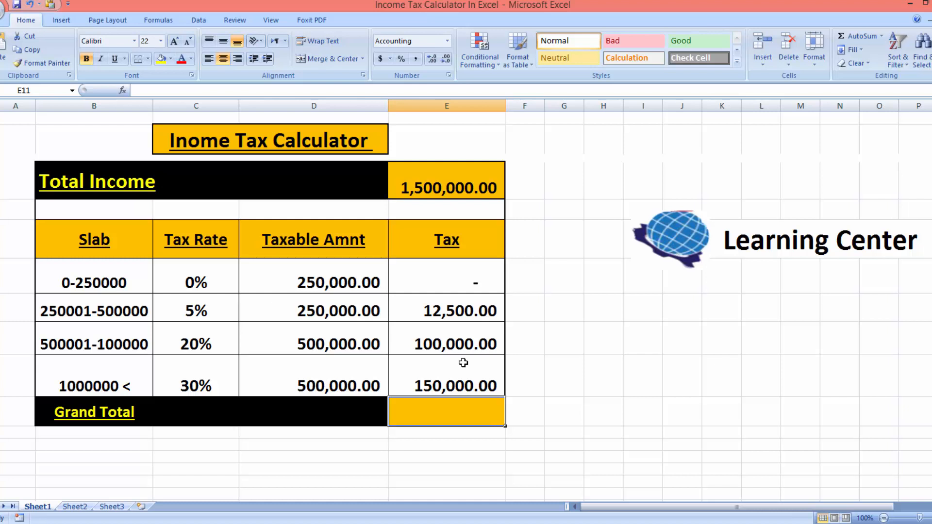
Fill the Grand Total row with =SUM(D7:D10) in D11 for the taxable amounts and =SUM(E7:E10) in E11 for the tax
click(347, 411)
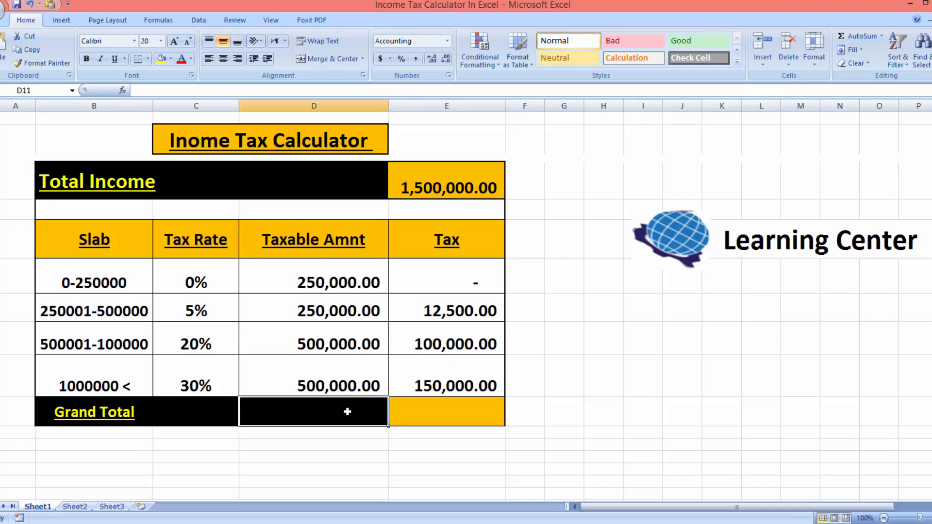
key(alt+equal)
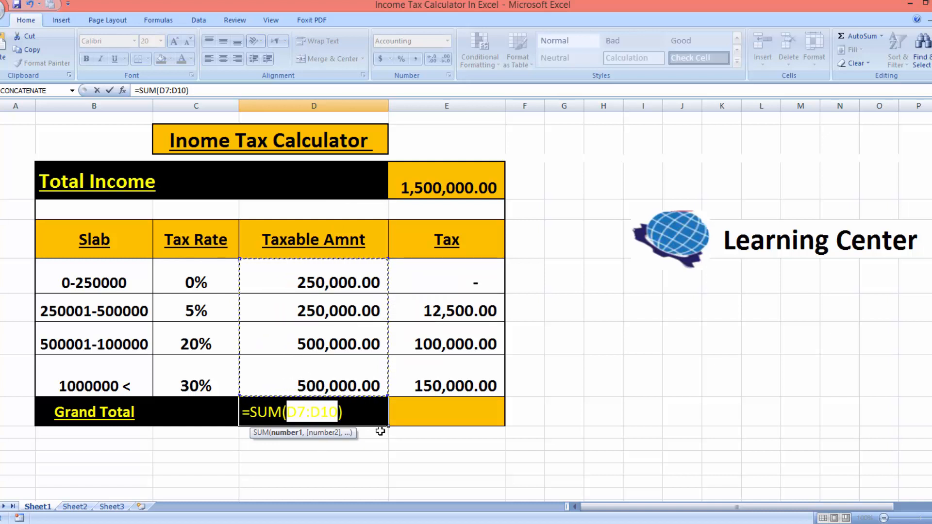
click(356, 412)
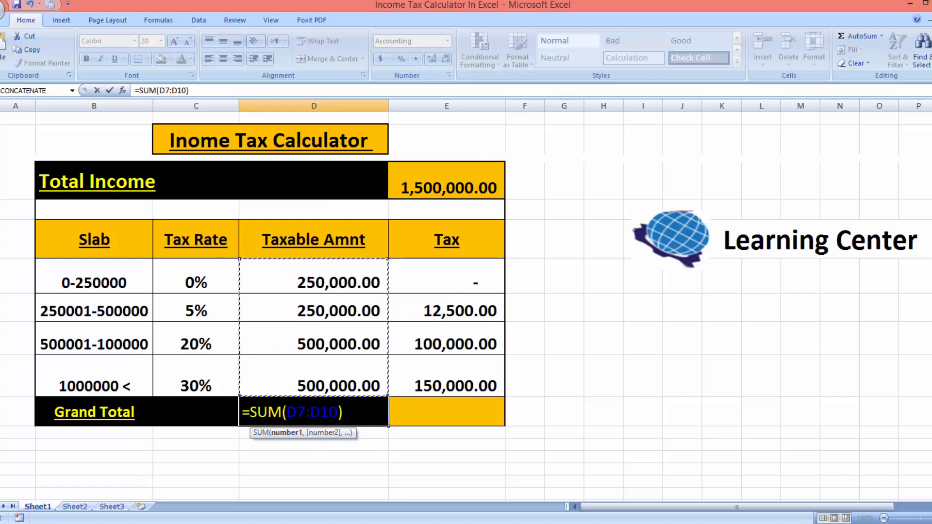
key(Return)
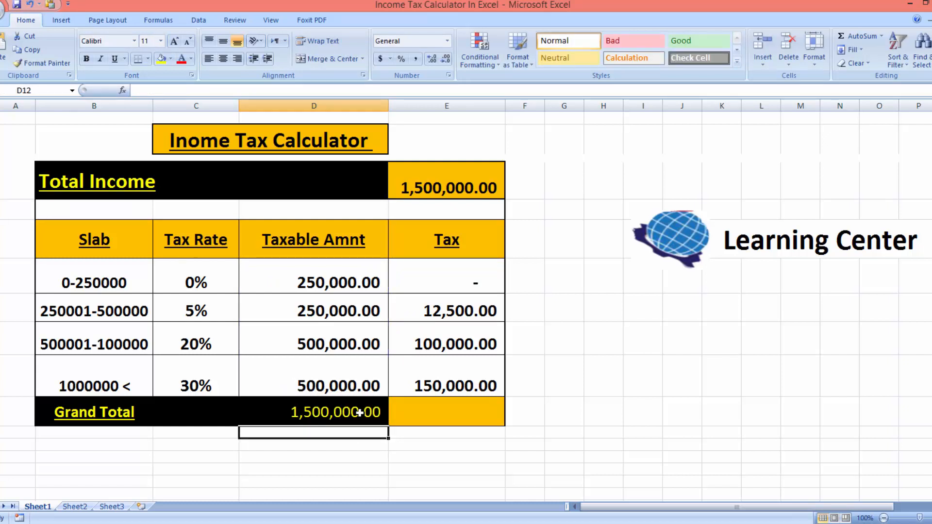
click(459, 410)
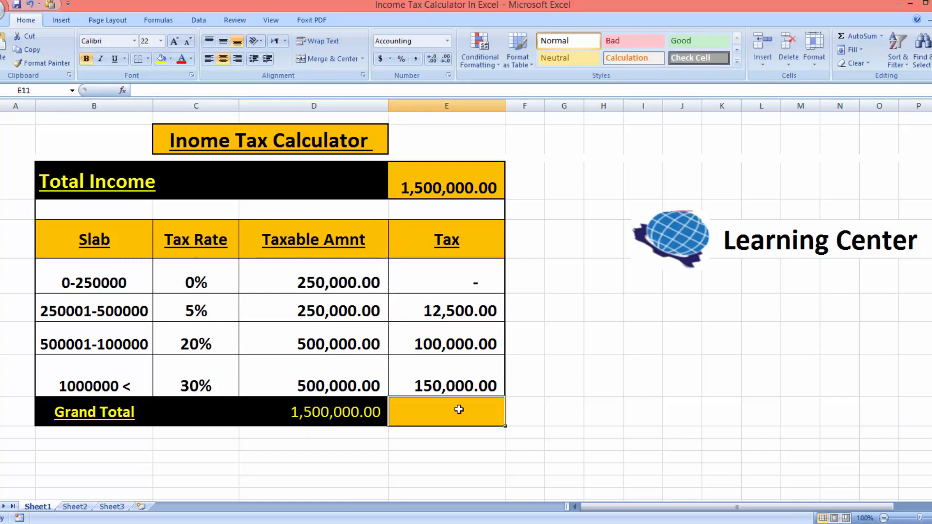
key(alt+equal)
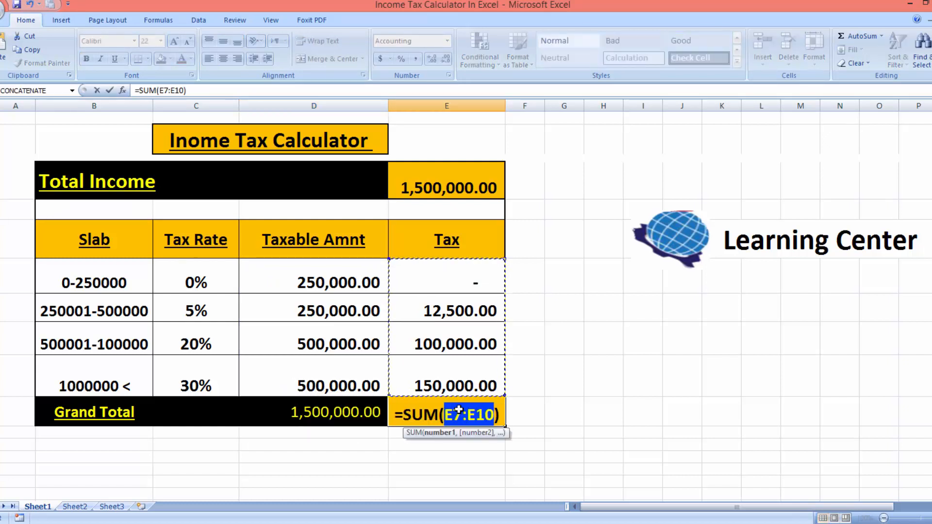
key(Return)
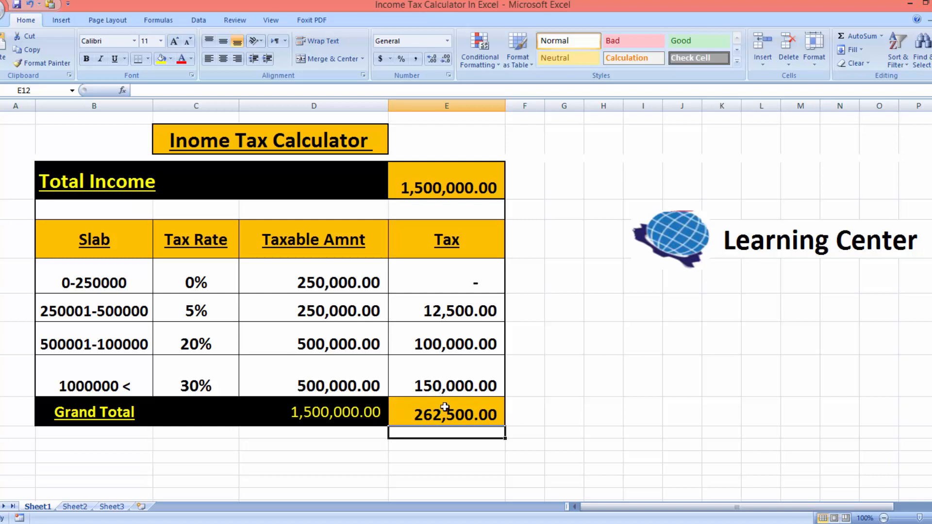
Change the Total Income in cell E4 to 1300000 to test the grand totals
click(445, 196)
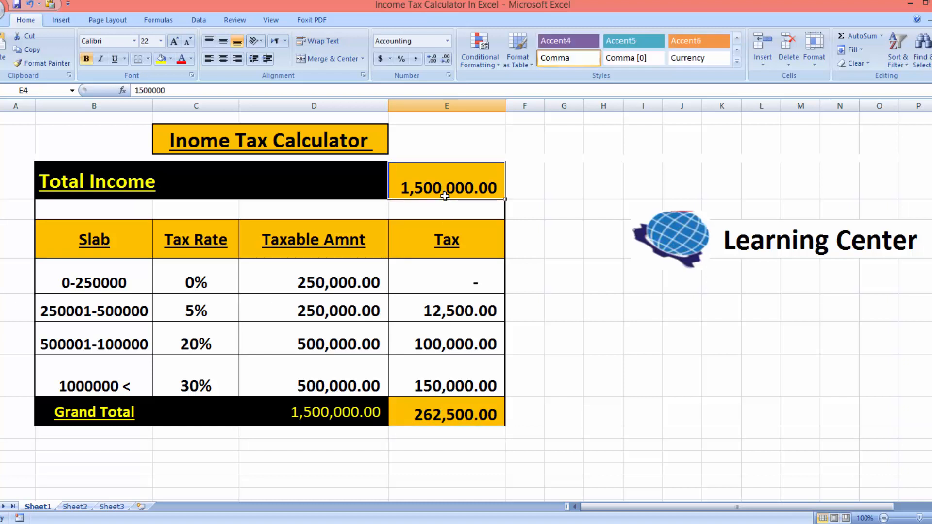
text(130)
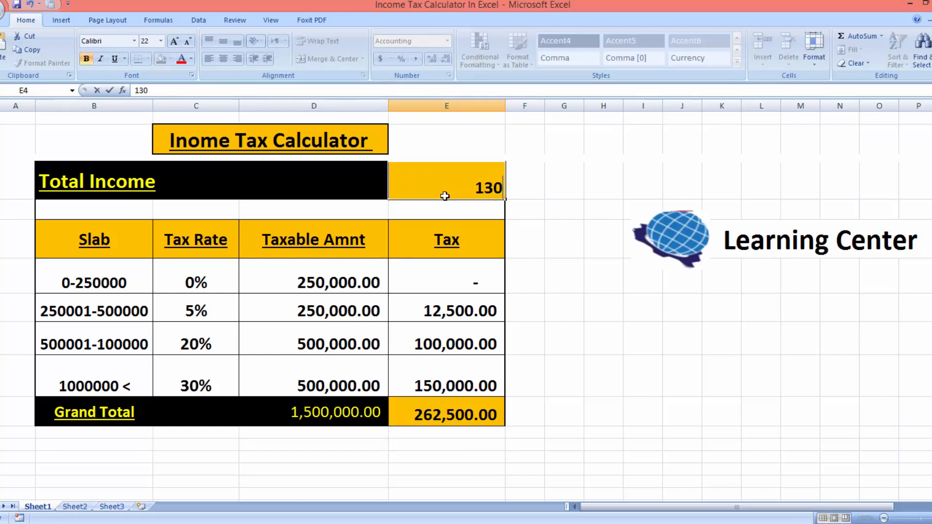
text(0000)
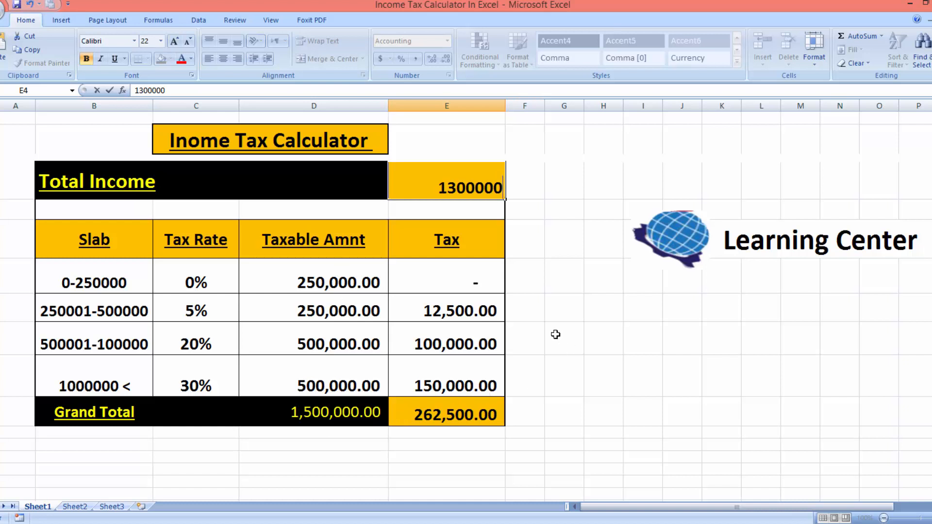
key(Tab)
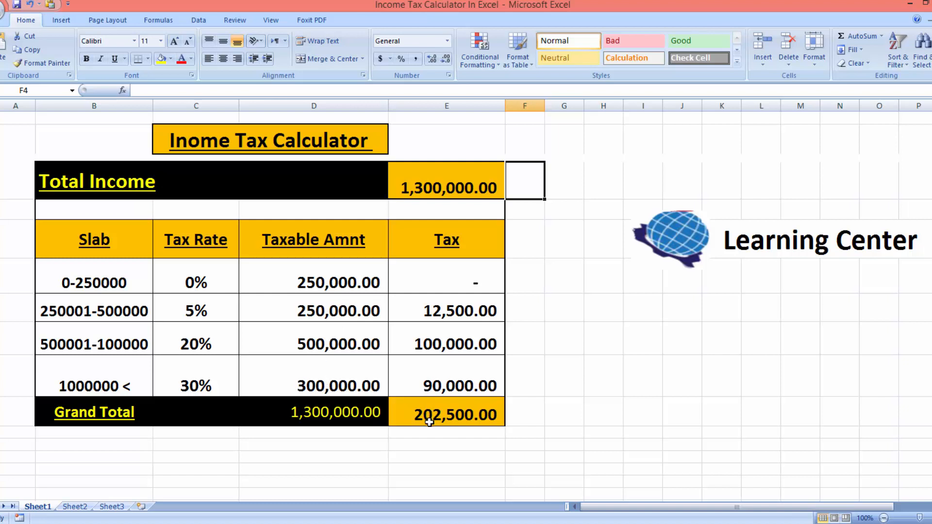
Set the Total Income in cell E4 to 2000000 to check the complete calculator, and leave an empty cell outside the table selected
click(442, 194)
text(2,000,)
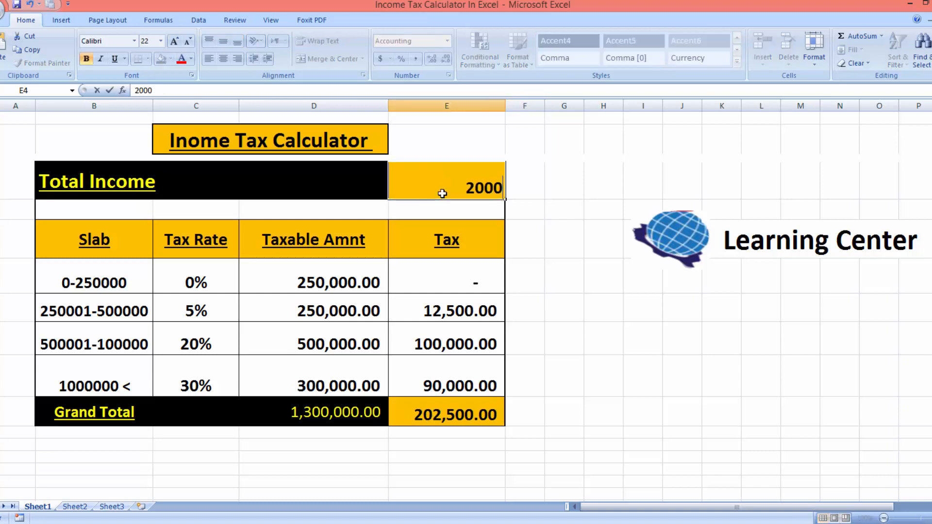
text(000)
key(Tab)
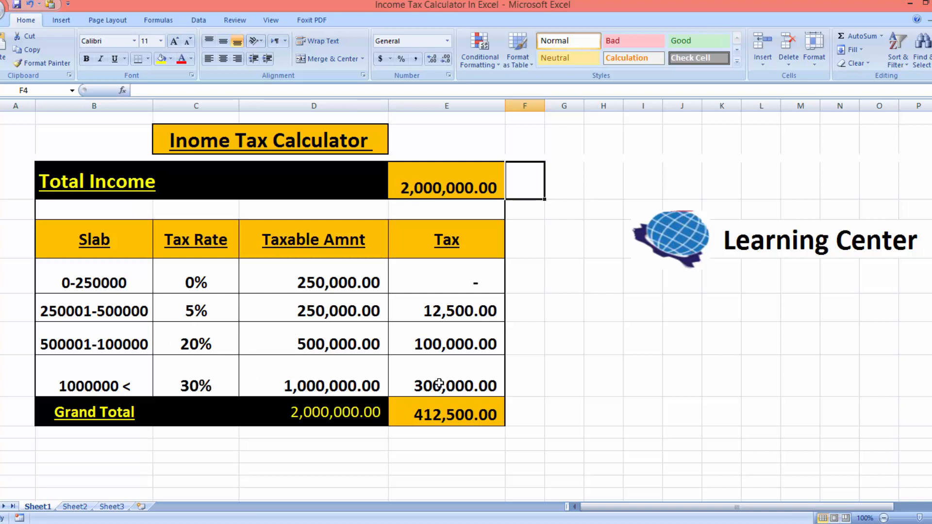
click(625, 417)
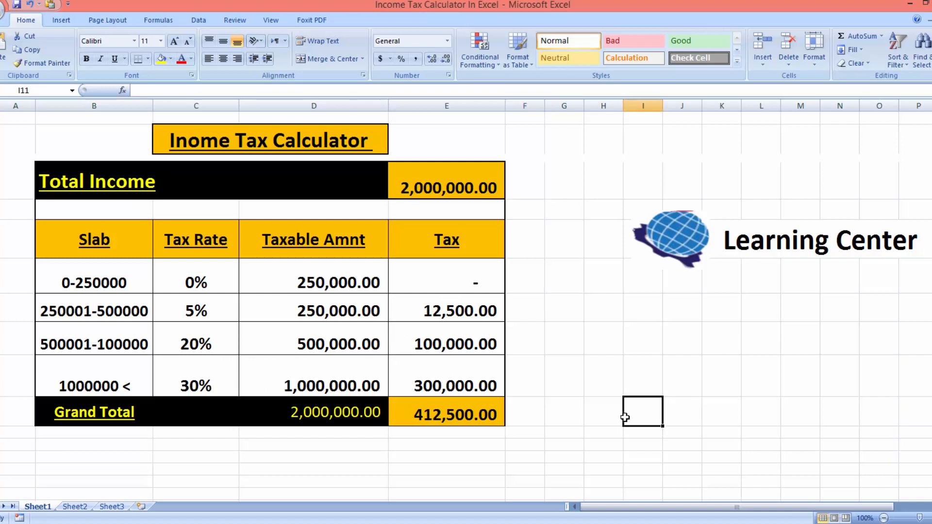